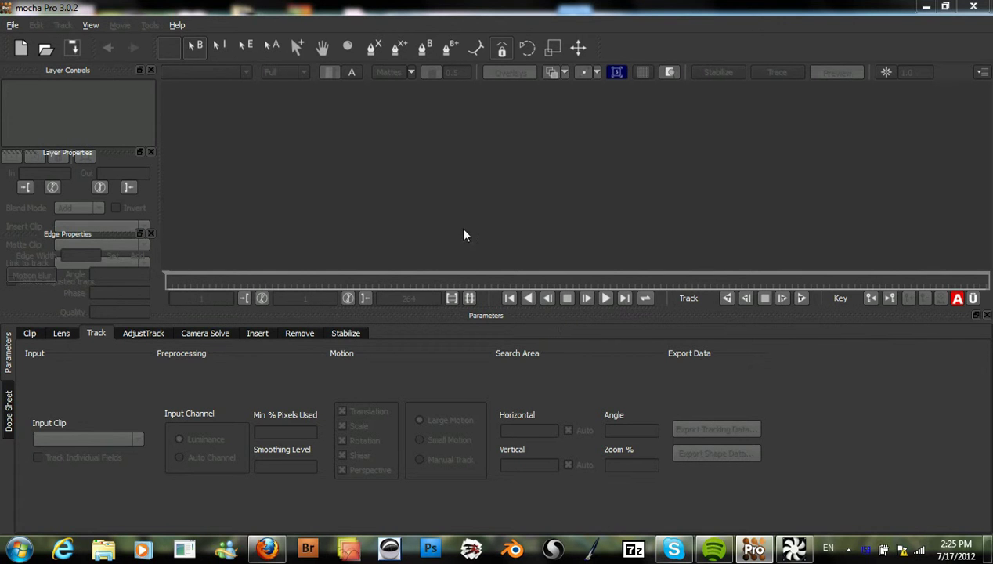
- Create a new mocha Pro project from the basic_2d_tracking clip (frames 0–167, 24 fps) and scrub to preview it
left_click(12, 25)
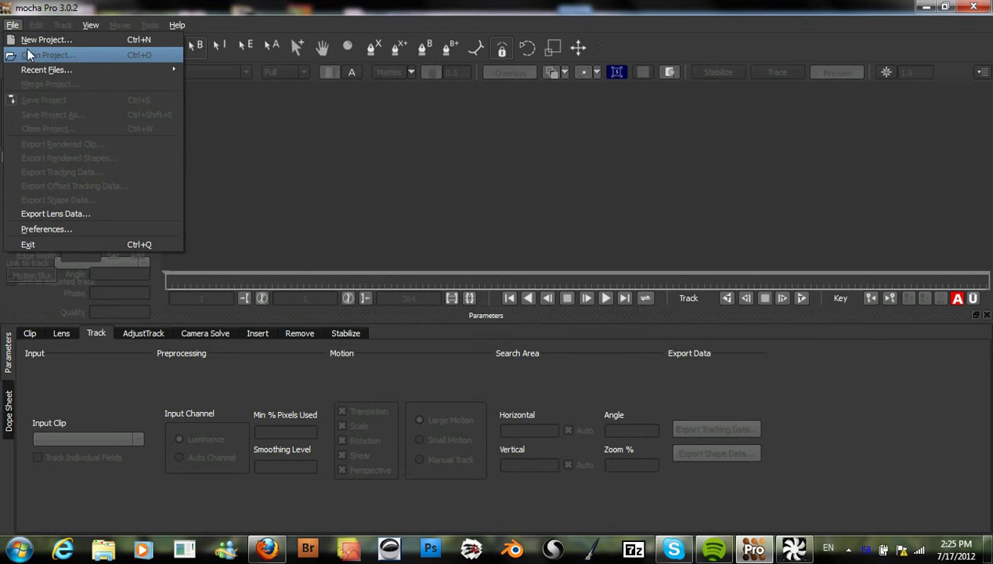
left_click(35, 40)
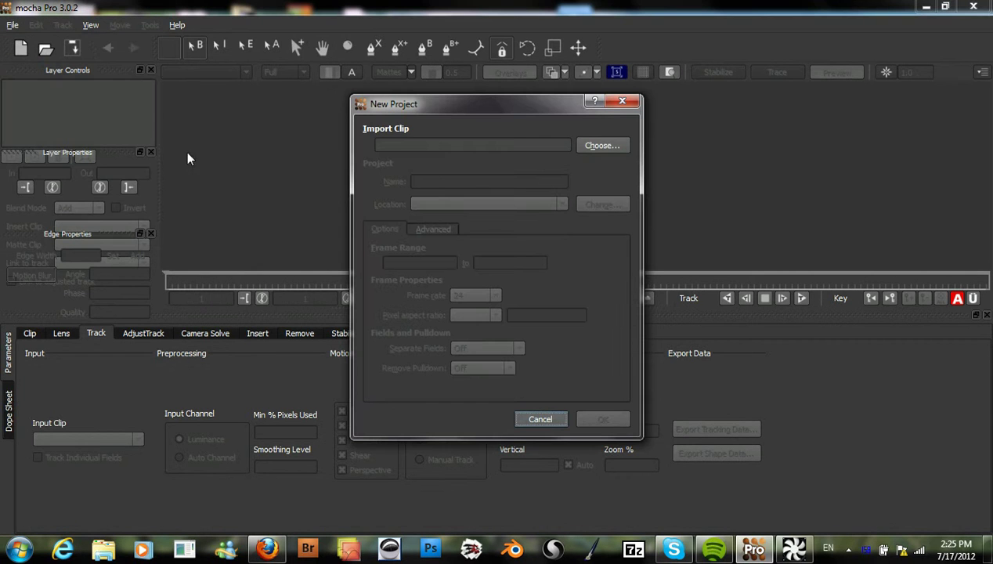
left_click(603, 148)
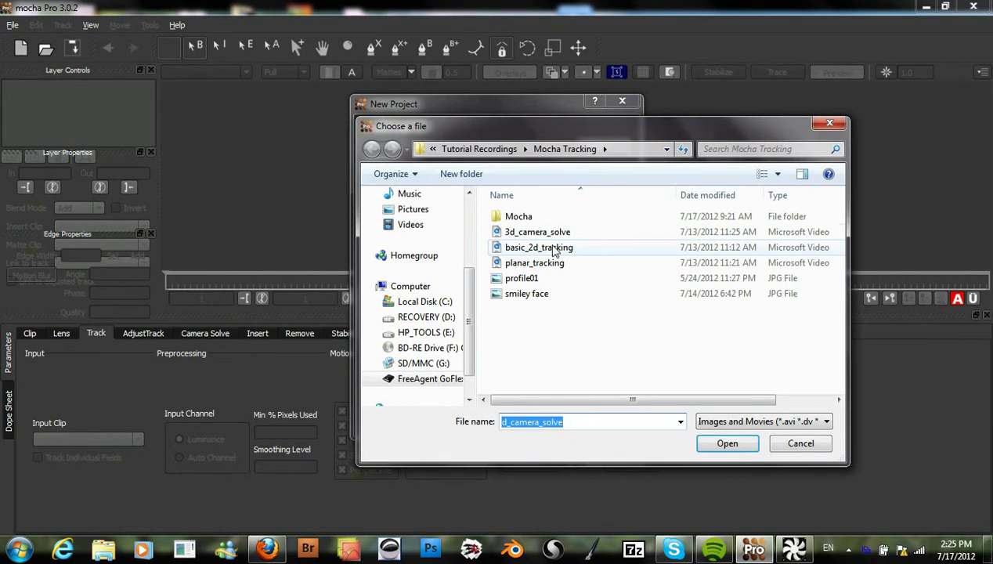
left_click(547, 249)
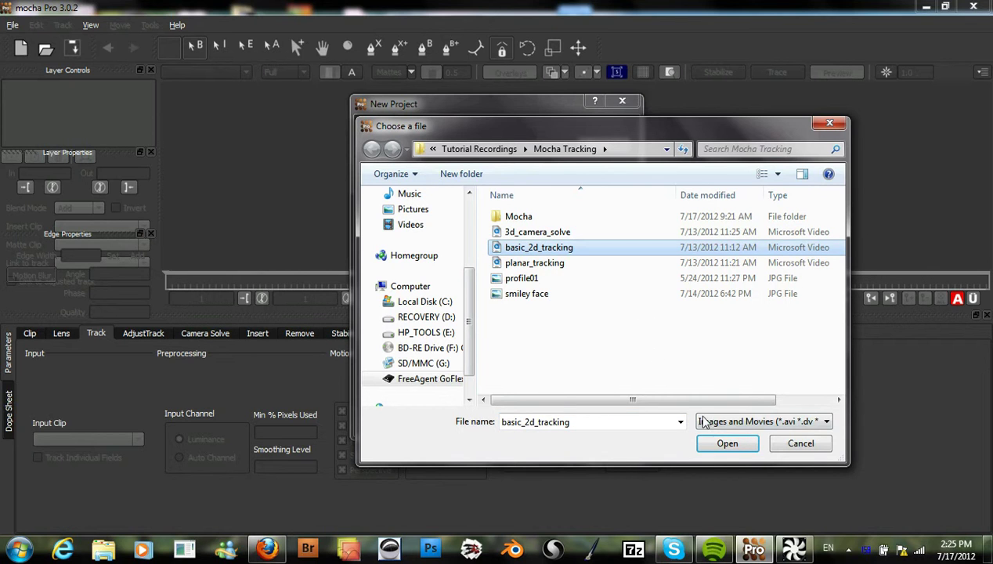
left_click(719, 445)
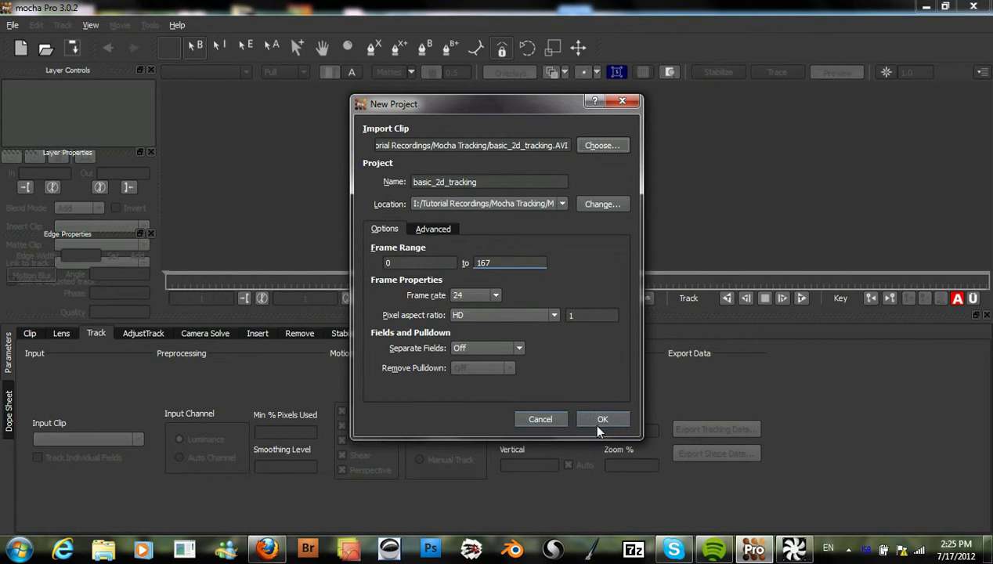
left_click(598, 421)
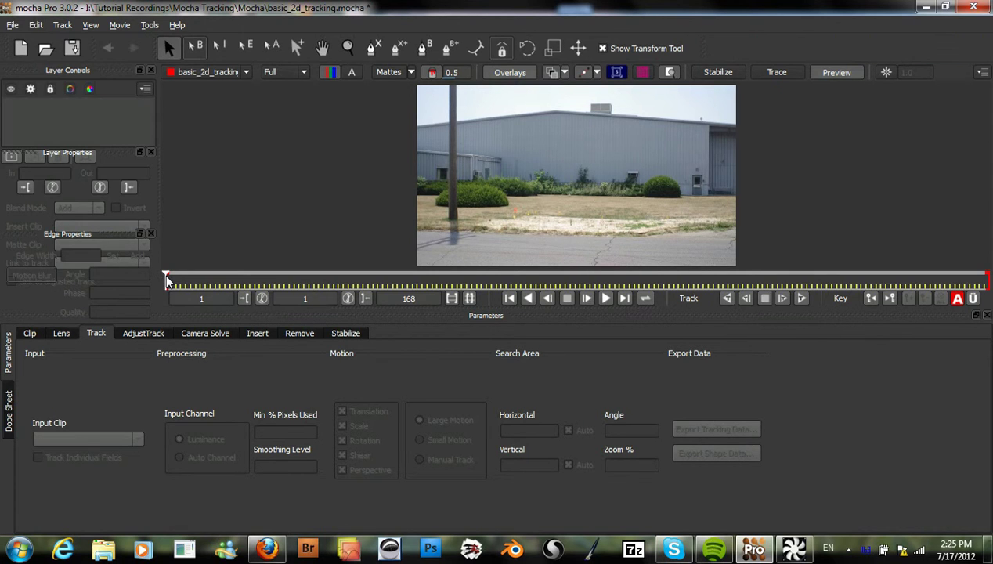
left_click_drag(166, 278, 148, 303)
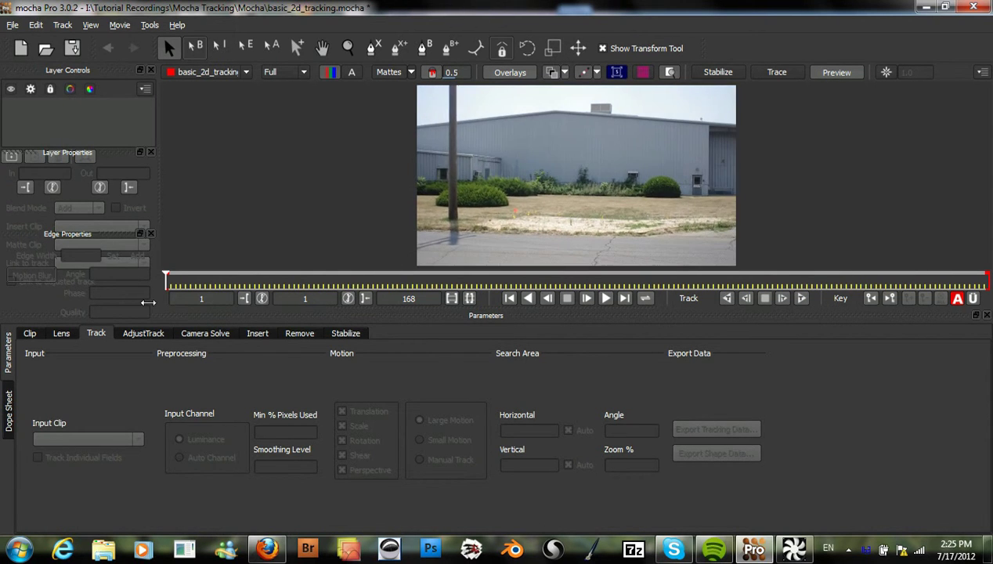
- With the X-Spline tool, place points down the wall's left side and along its base
left_click(372, 48)
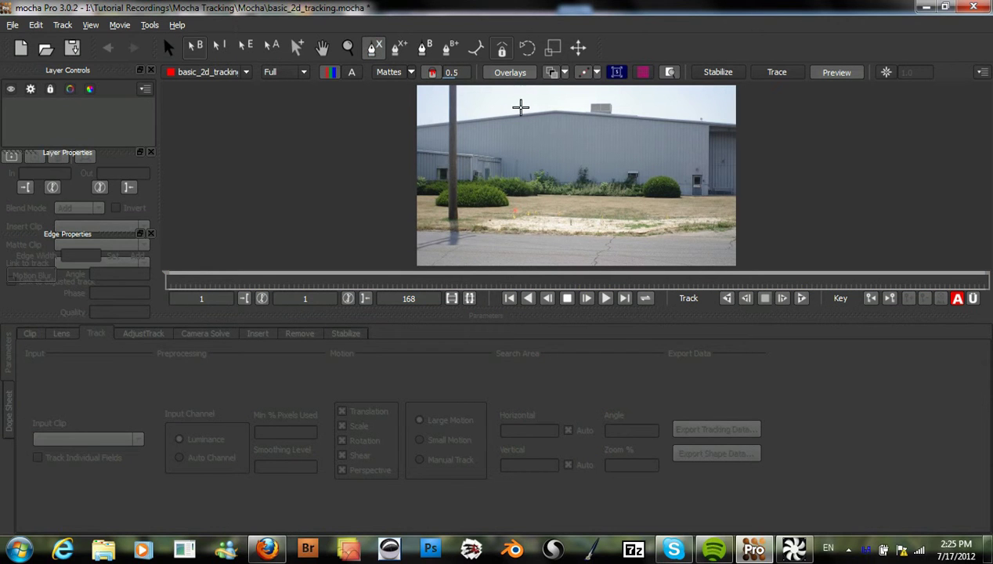
left_click(502, 115)
left_click(501, 88)
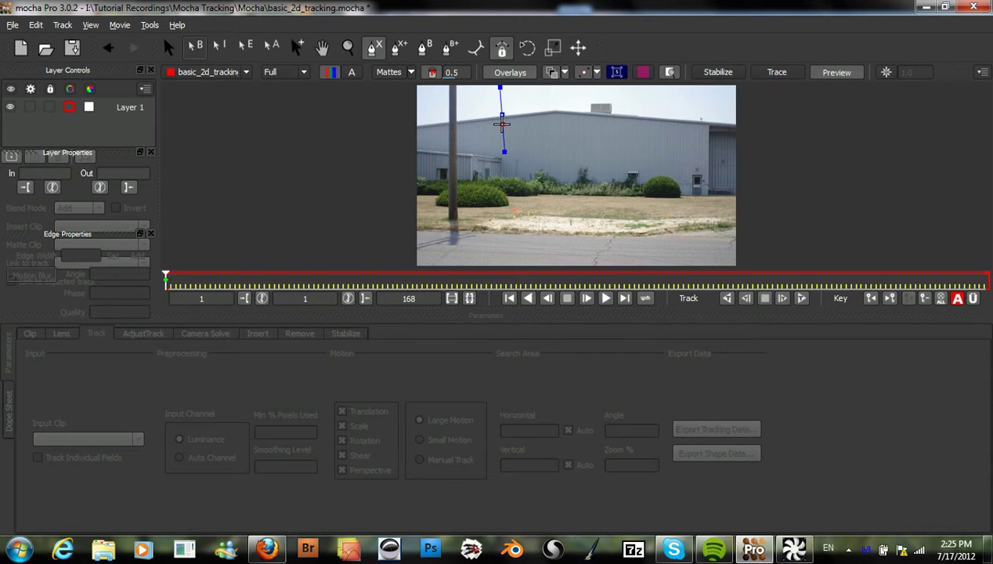
left_click(505, 184)
left_click(505, 174)
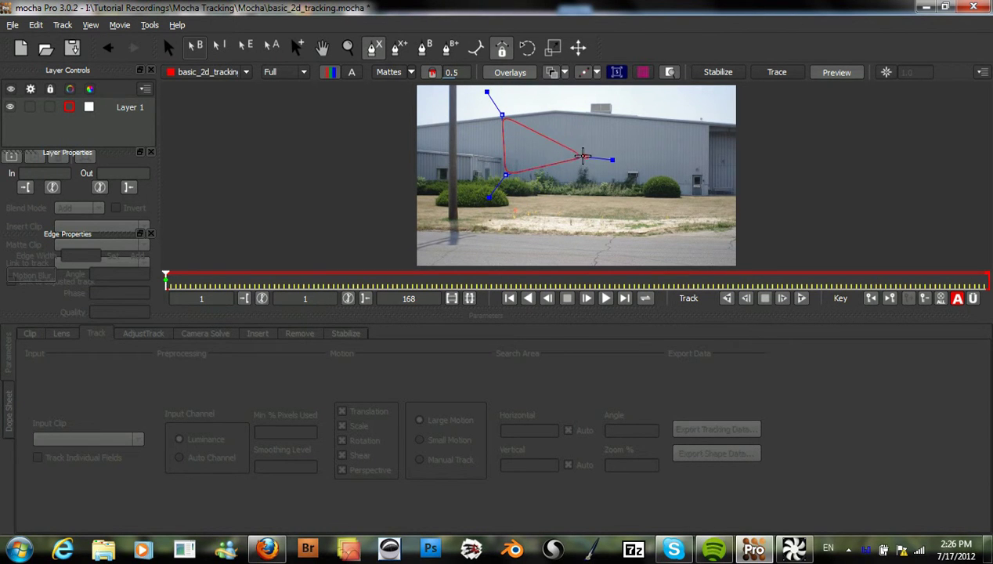
left_click(577, 166)
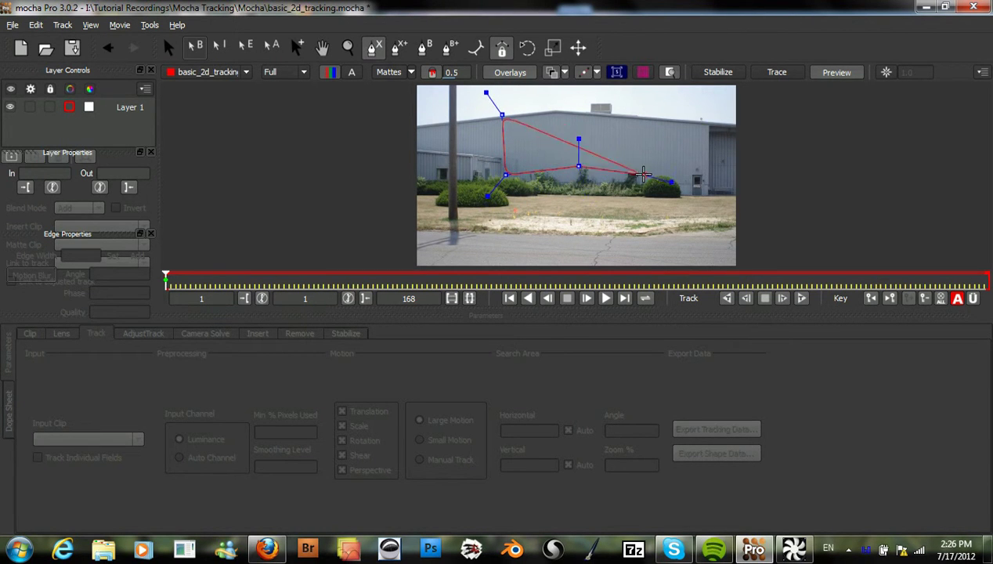
left_click(643, 171)
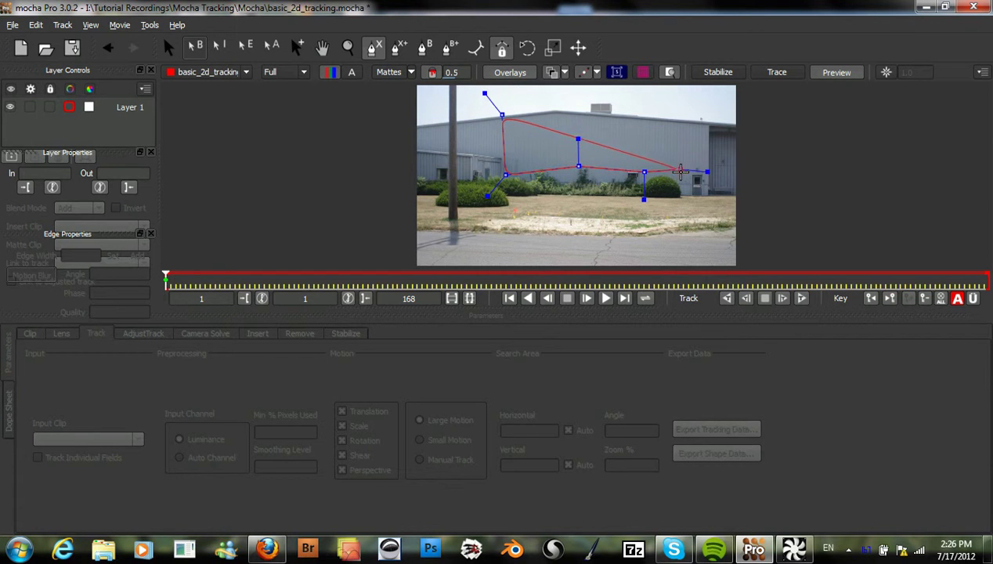
- Add points at the right corner and along the roofline, close the spline, and adjust the top roof point
left_click(687, 182)
left_click(707, 184)
left_click(709, 117)
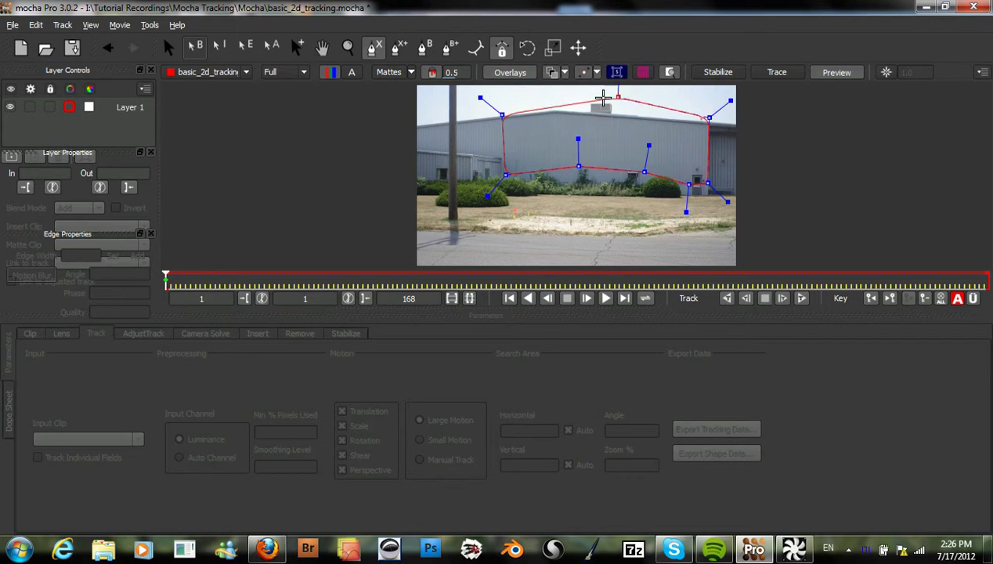
left_click(605, 101)
left_click(555, 110)
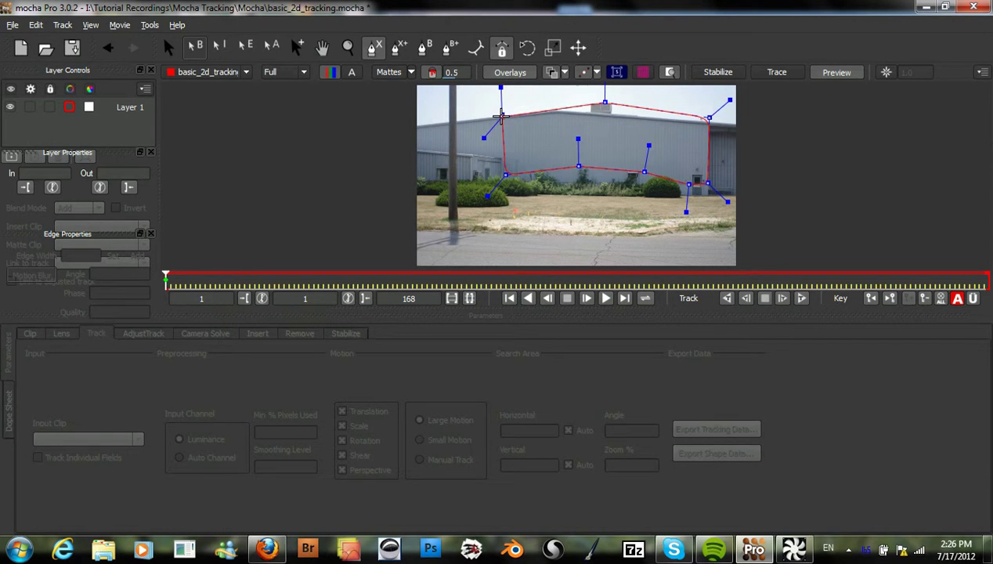
left_click(501, 116)
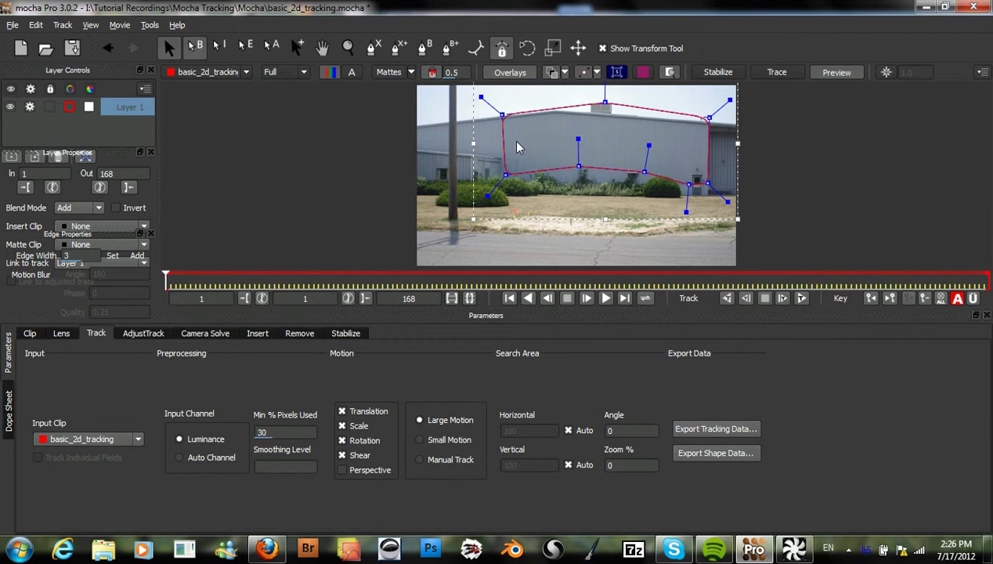
left_click_drag(603, 98, 604, 100)
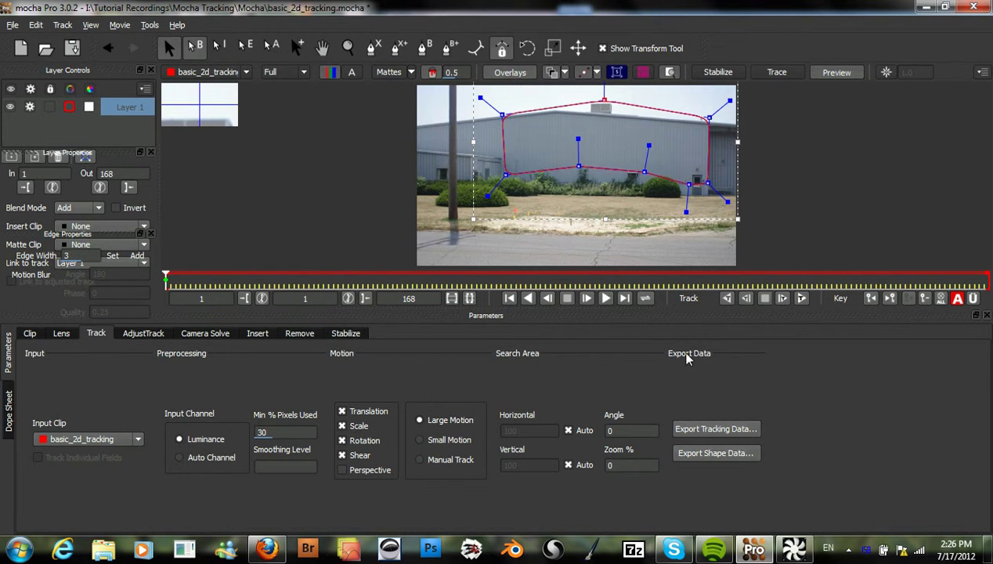
- Track the wall spline forward to the last frame and check the track around frame 138
left_click(801, 298)
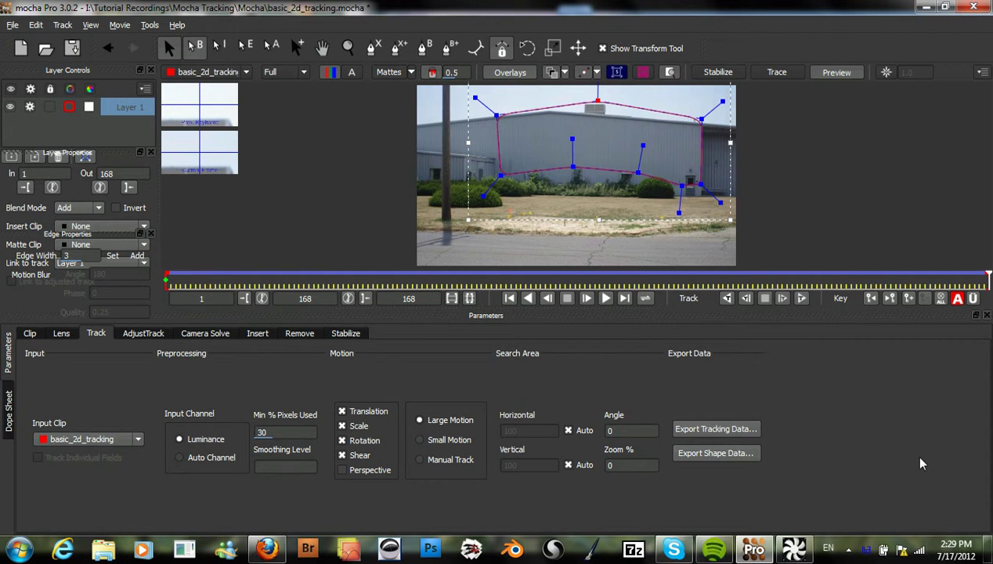
left_click_drag(985, 282, 562, 236)
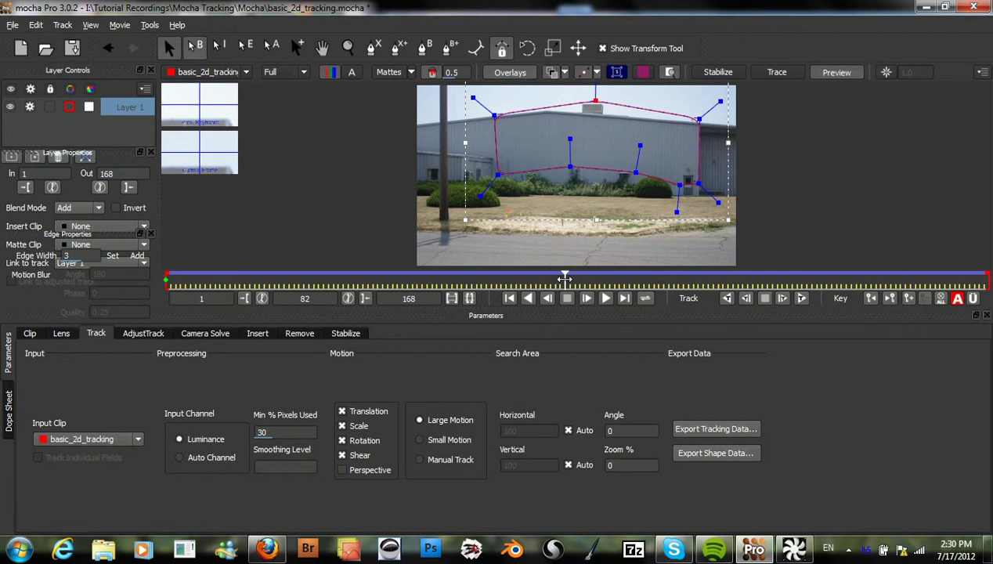
left_click_drag(564, 279, 168, 268)
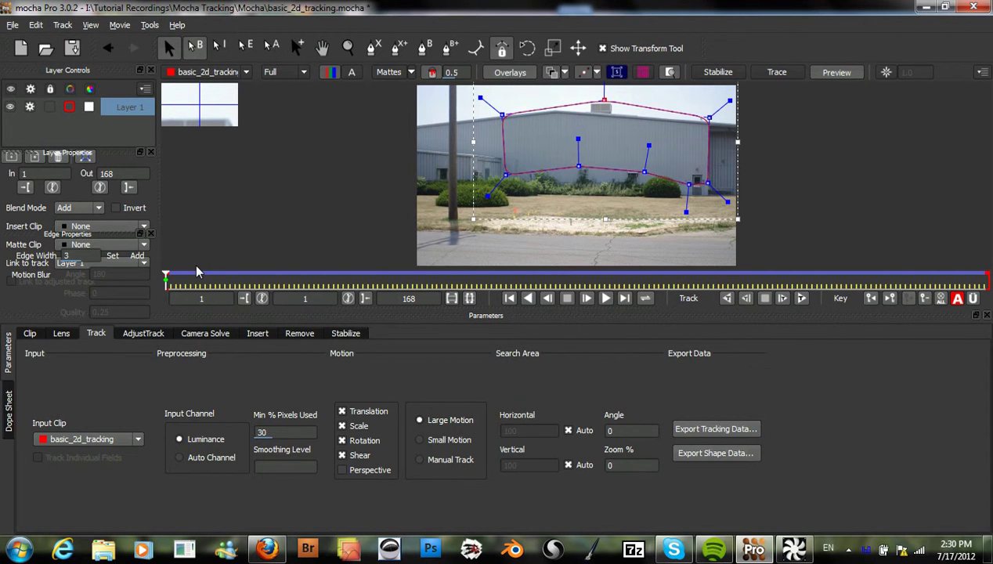
- Save the project, then import profile01.jpg as Layer 1's insert clip
key("t")
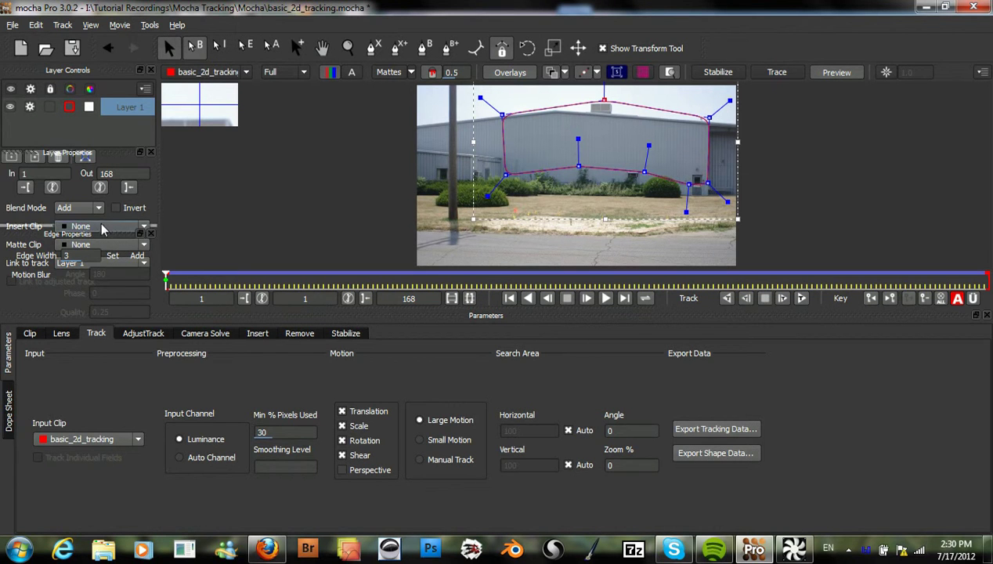
left_click(101, 226)
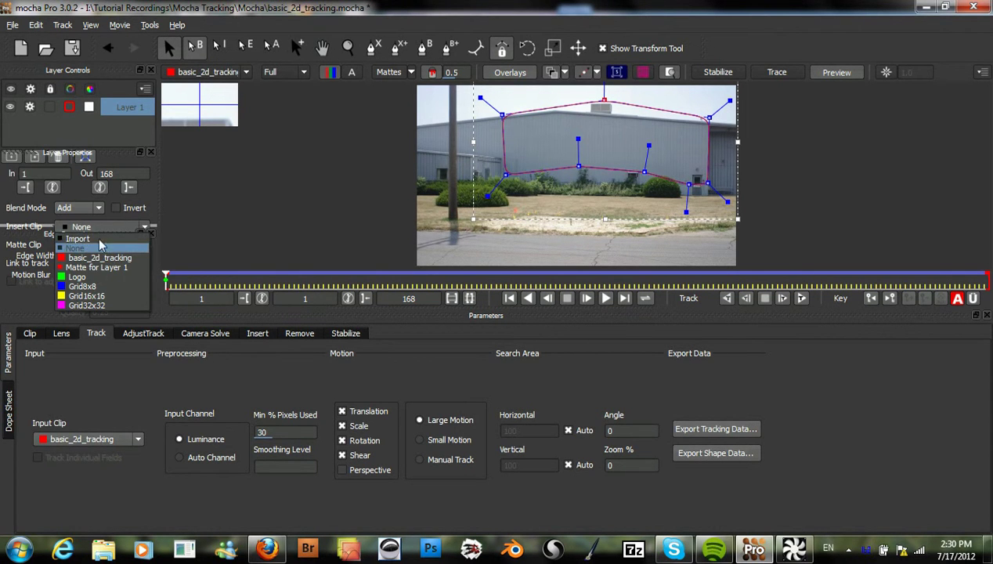
left_click(99, 238)
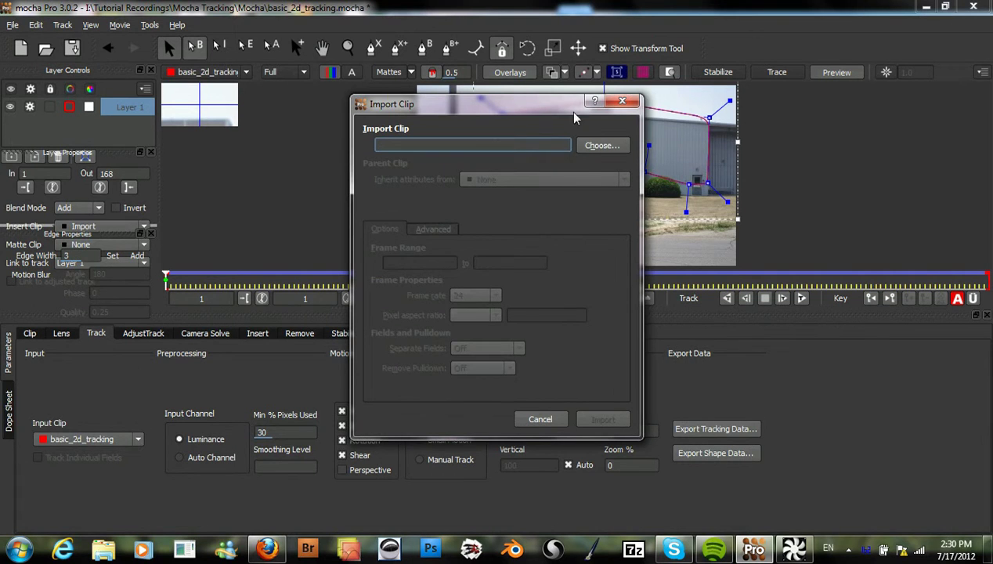
left_click(593, 146)
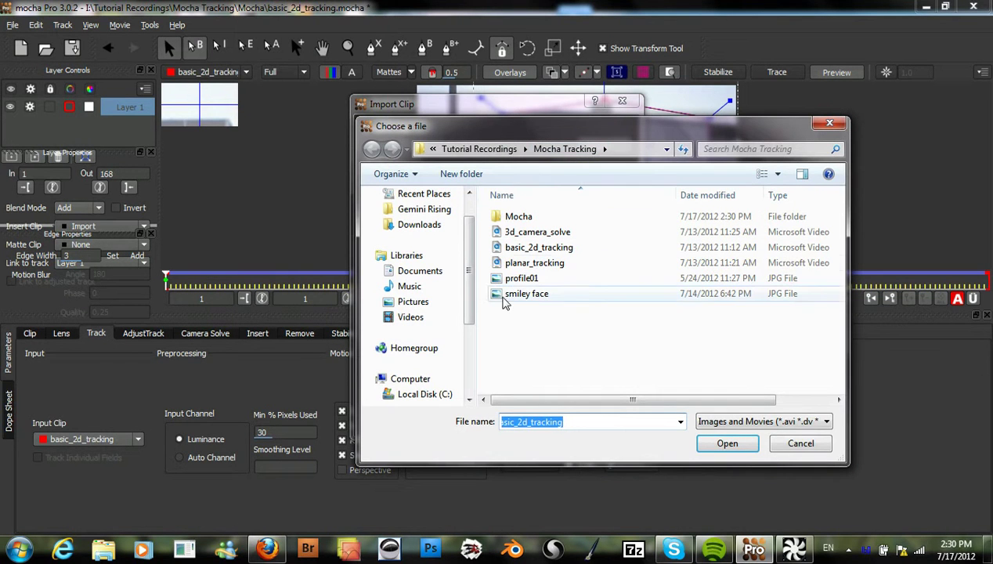
left_click(531, 263)
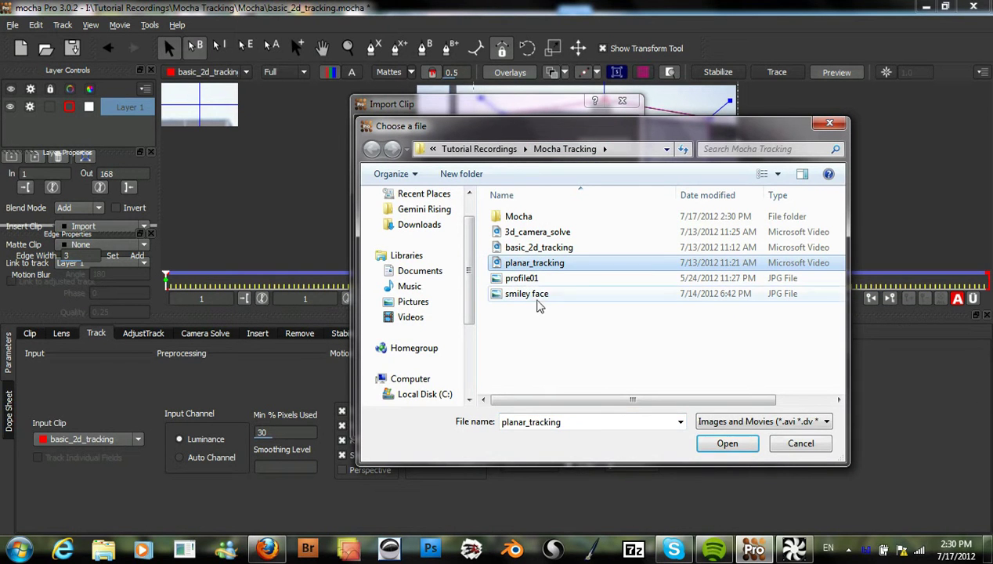
left_click(530, 279)
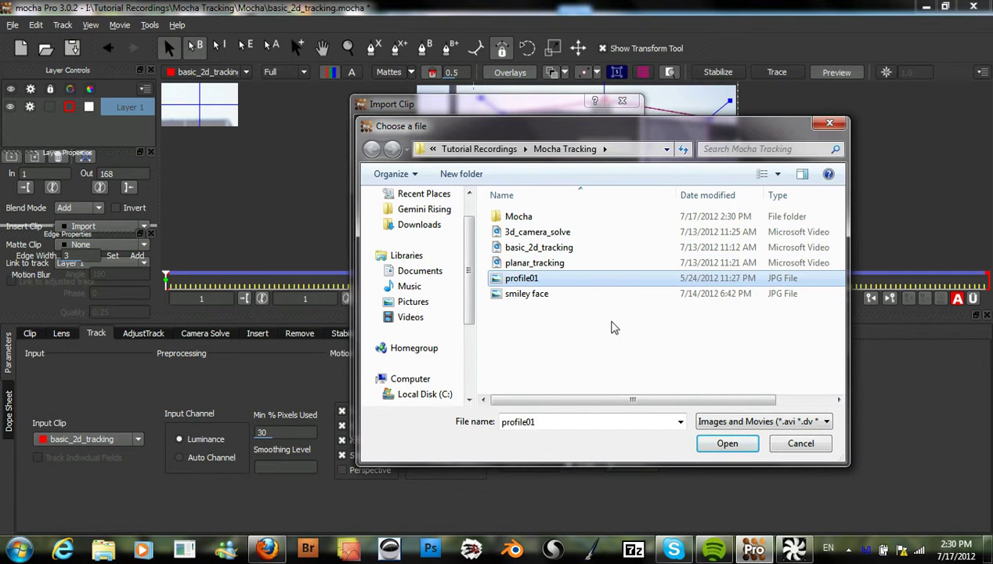
left_click(727, 443)
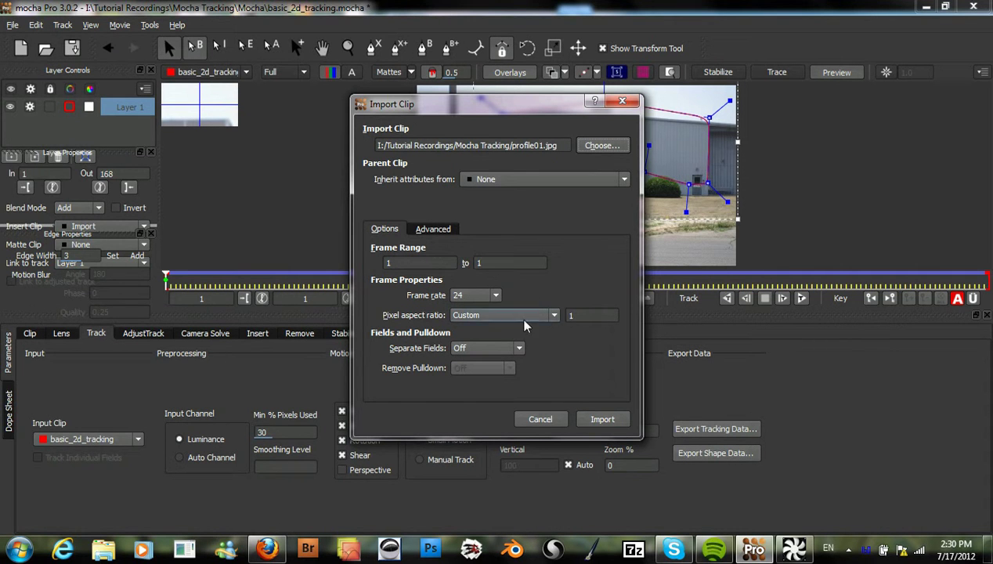
left_click(608, 421)
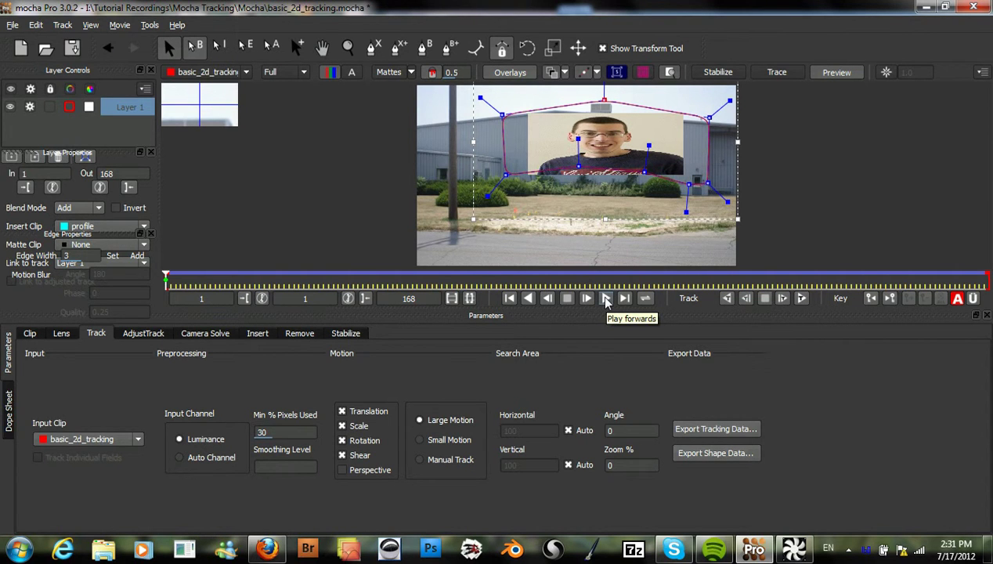
left_click(605, 300)
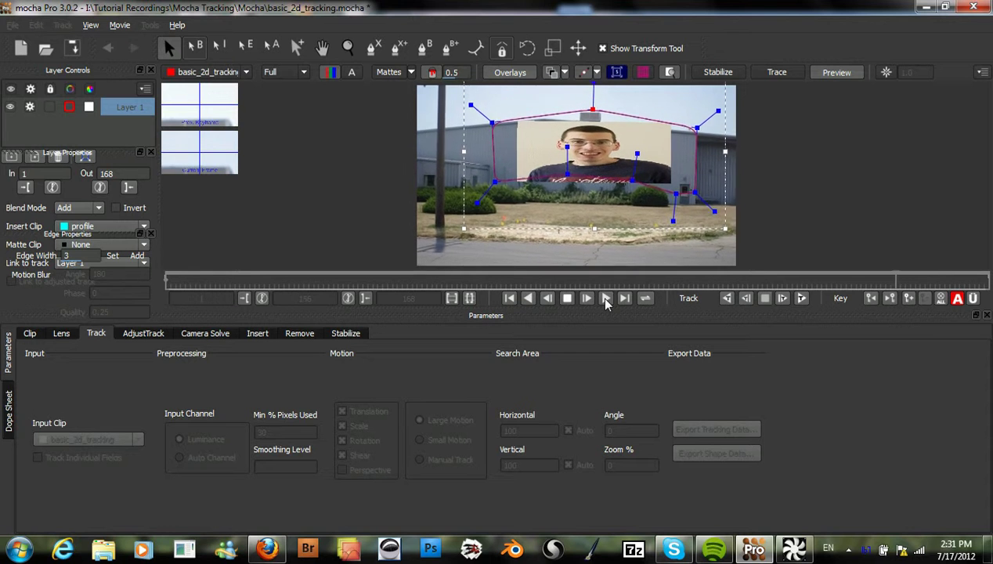
left_click(568, 299)
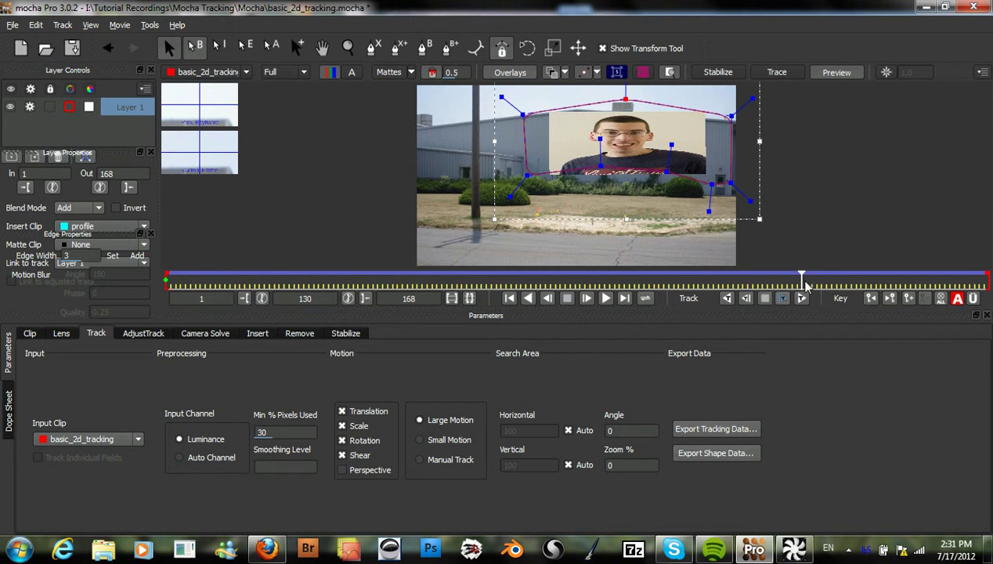
left_click_drag(803, 280, 166, 290)
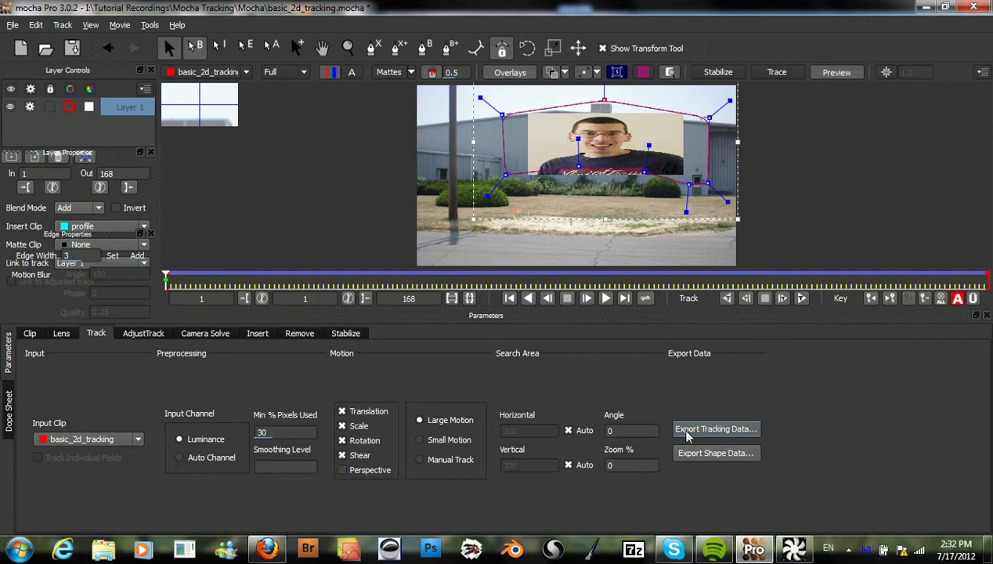
- Export the layer's tracking as After Effects Transform Data to the clipboard
left_click(687, 437)
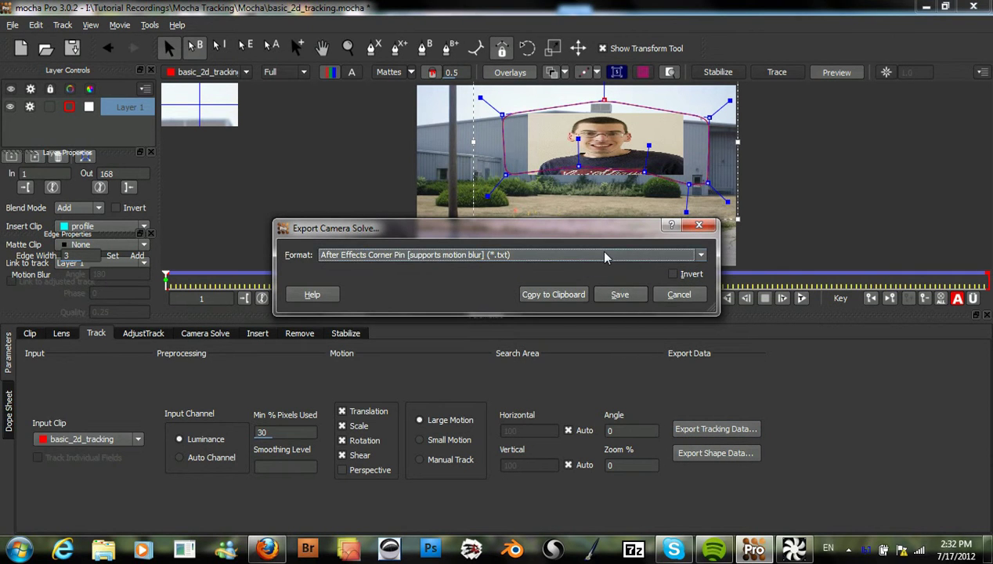
left_click(599, 251)
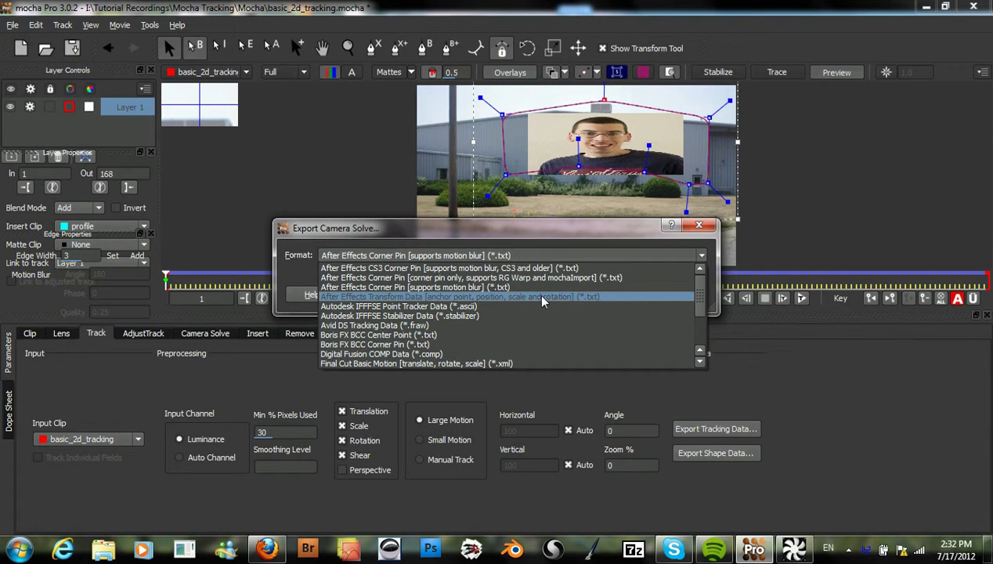
left_click(481, 302)
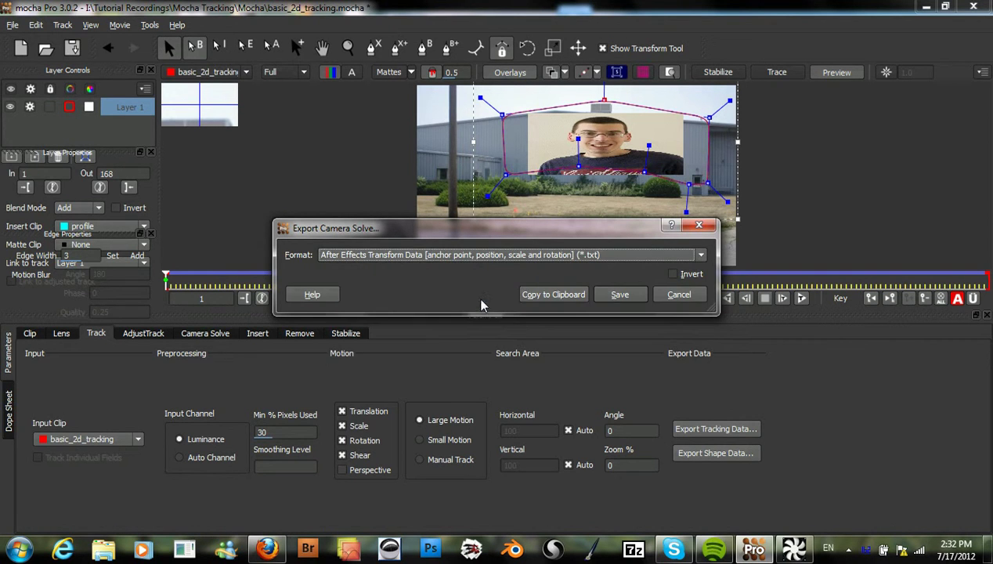
left_click(552, 296)
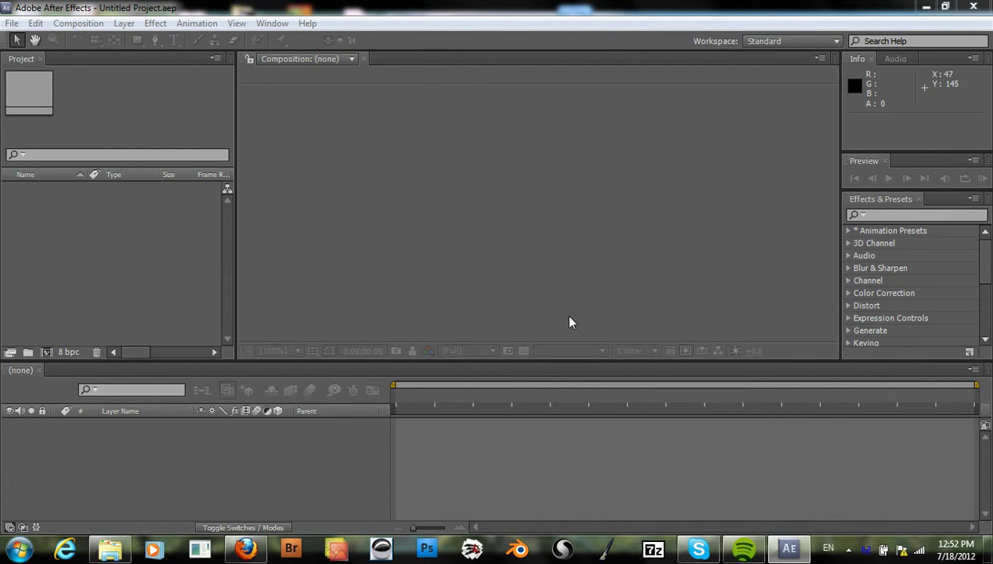
- Drag profile01.jpg from the Mocha Tracking folder into the After Effects Project panel
left_click(569, 317)
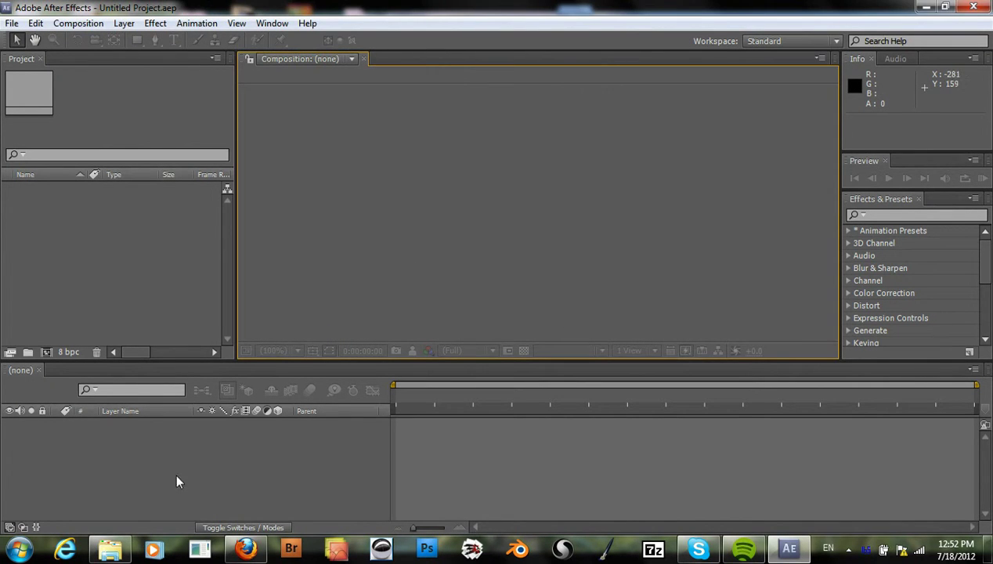
left_click(110, 548)
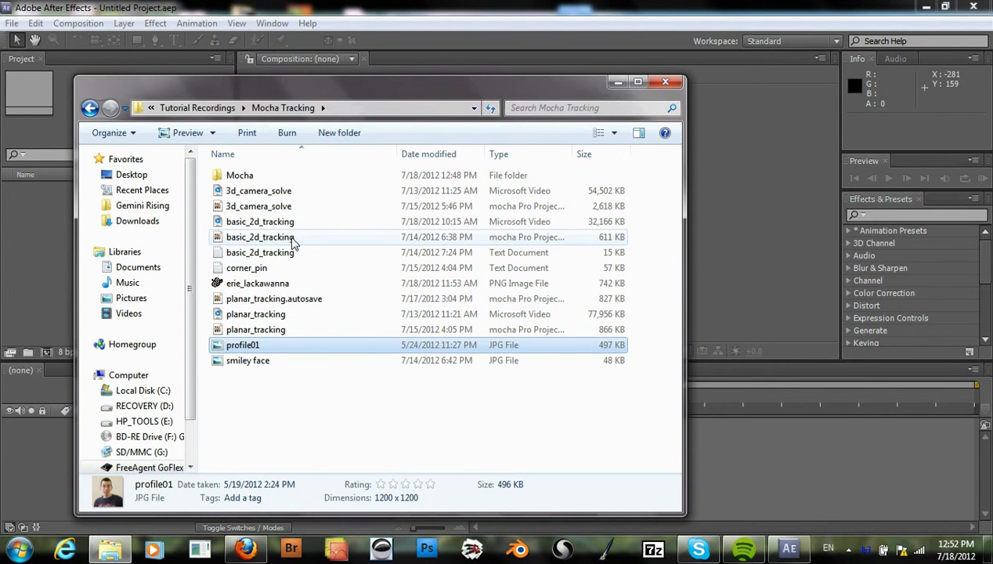
left_click(292, 239)
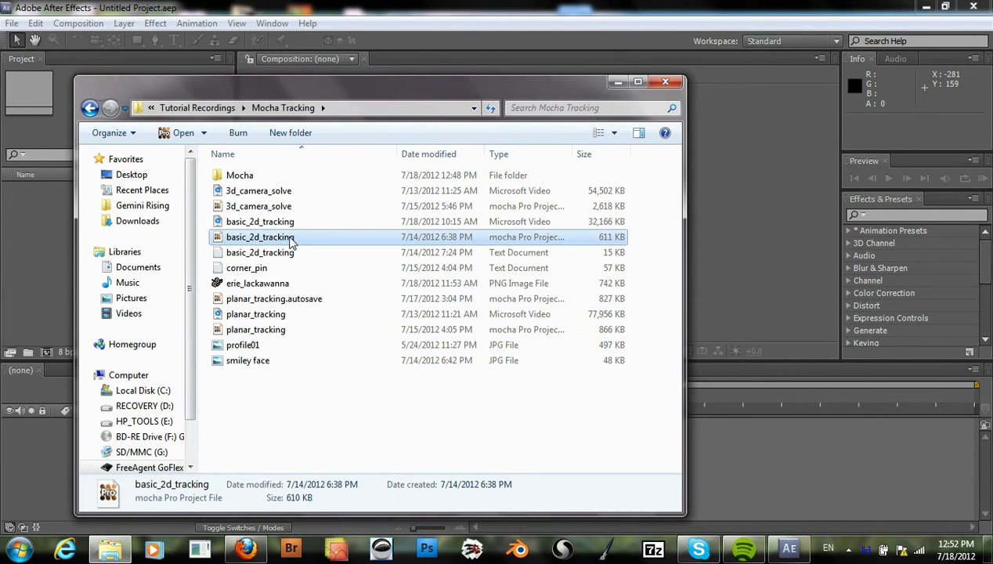
left_click(255, 346, "ctrl")
left_click_drag(262, 237, 51, 256)
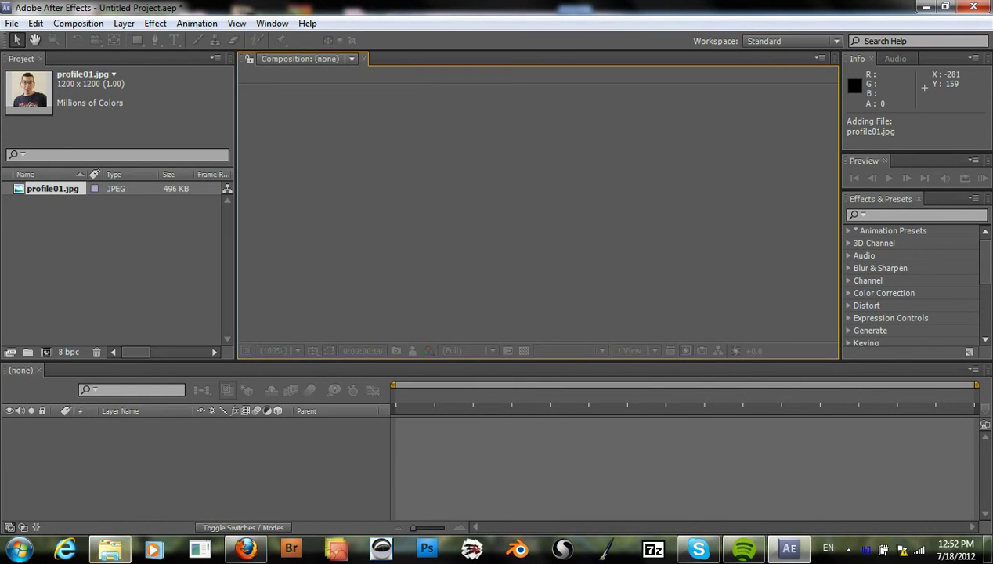
- Drag basic_2d_tracking.AVI from the same folder into the Project panel
left_click(109, 548)
left_click(264, 252)
left_click(261, 237)
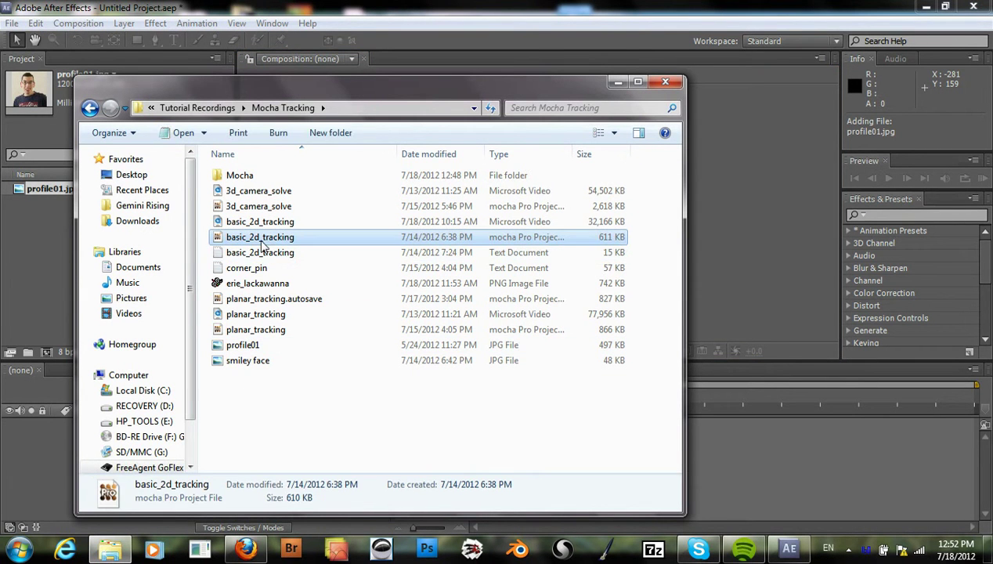
left_click(260, 252)
left_click(254, 223)
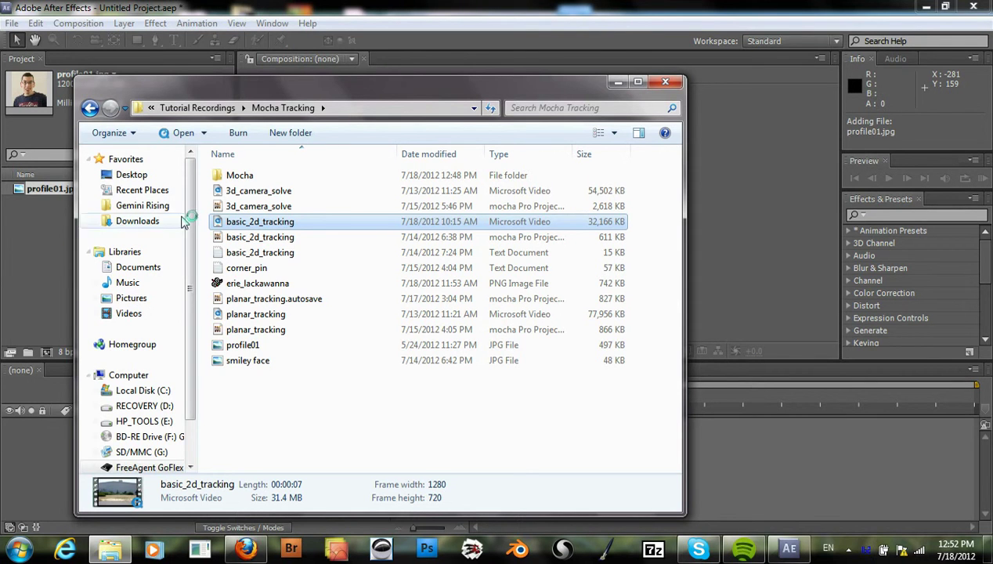
left_click_drag(239, 225, 47, 250)
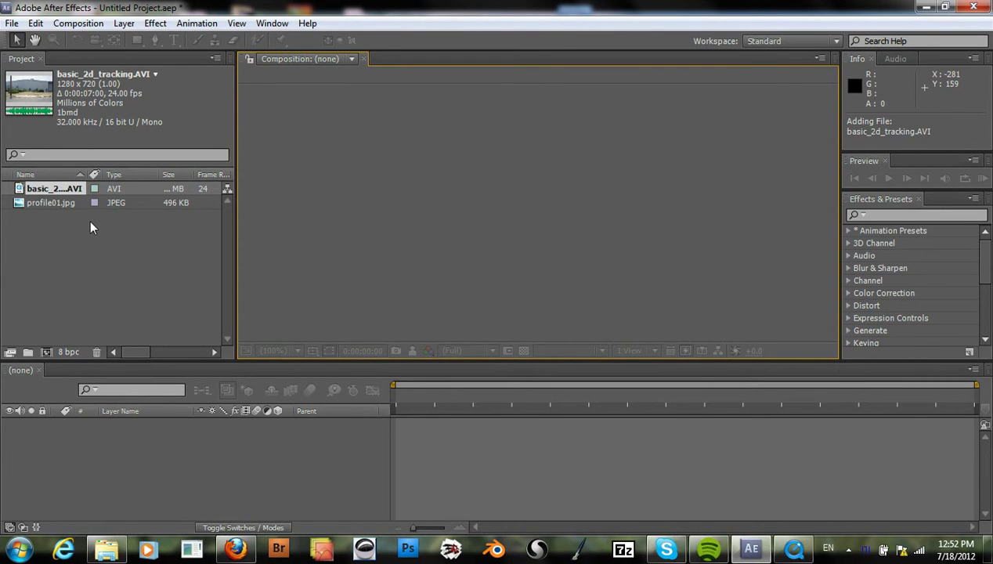
- Close the stray QuickTime Player window and build a composition from the basic_2d_tracking footage
right_click(795, 545)
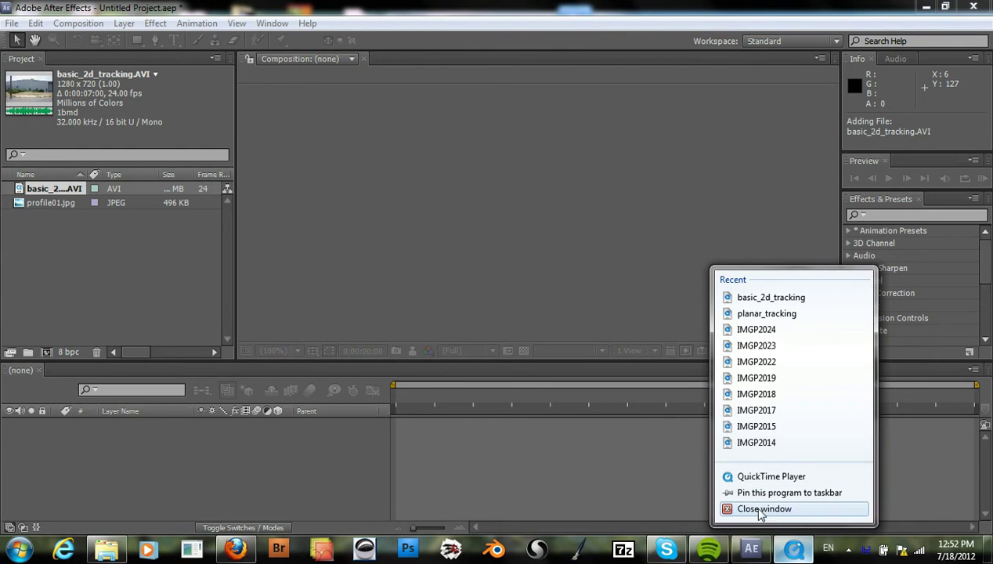
left_click(759, 510)
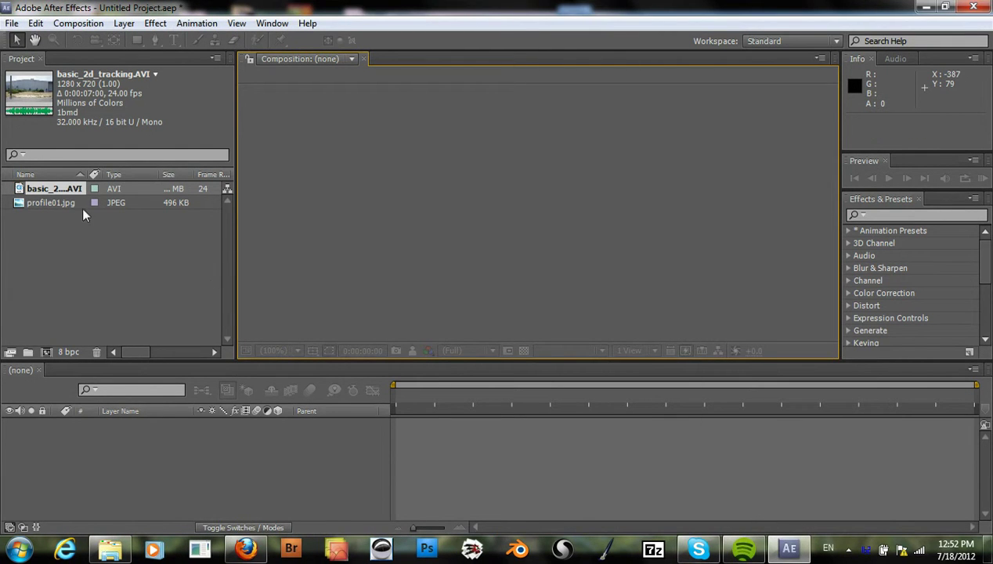
left_click_drag(62, 188, 88, 439)
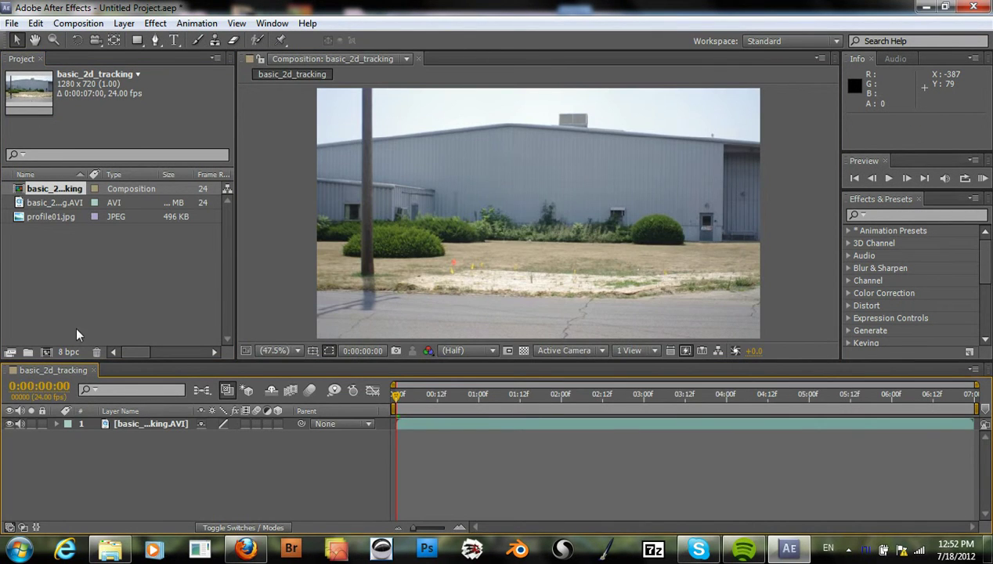
- Place profile01.jpg above the footage layer and set its Scale to 19%, then nudge it to 18%
left_click_drag(49, 216, 135, 423)
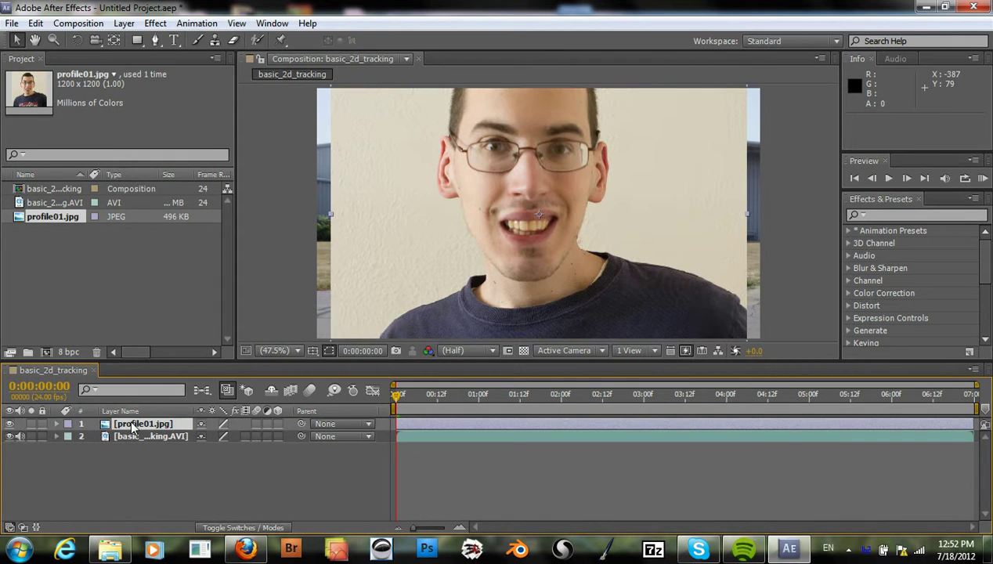
left_click(57, 423)
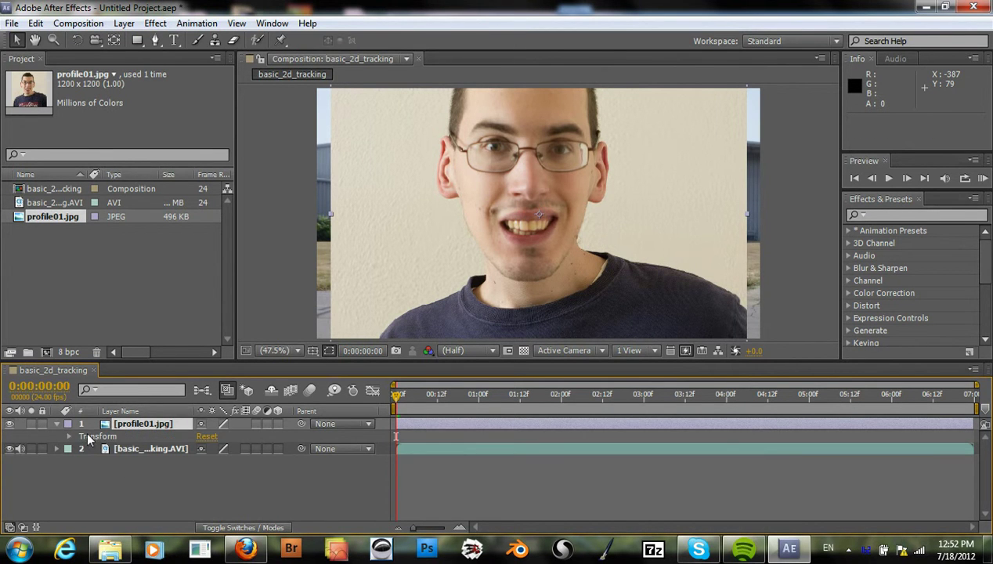
key("z")
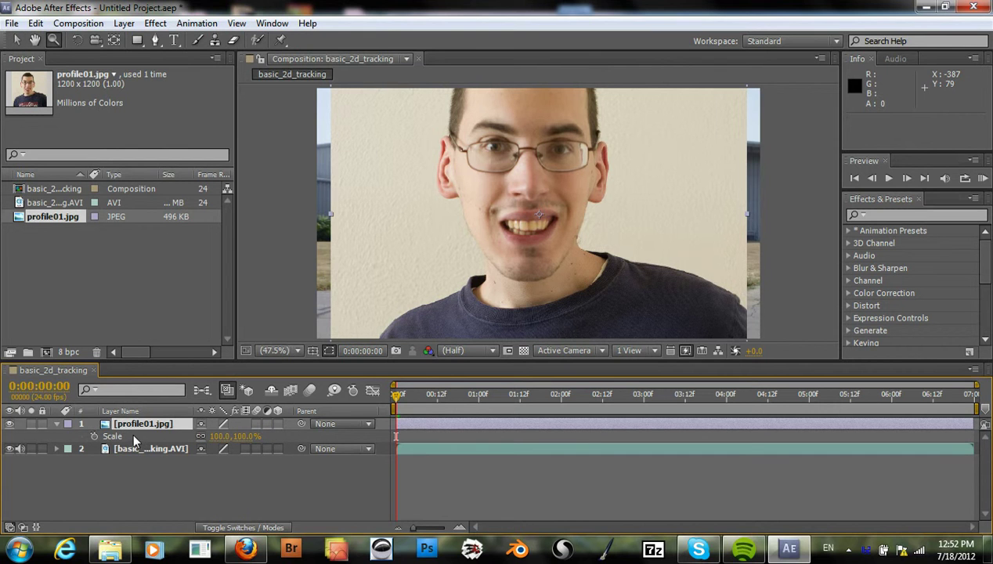
left_click(141, 424)
key("s")
left_click(225, 436)
type("19")
key("Return")
key("alt+KP_Subtract")
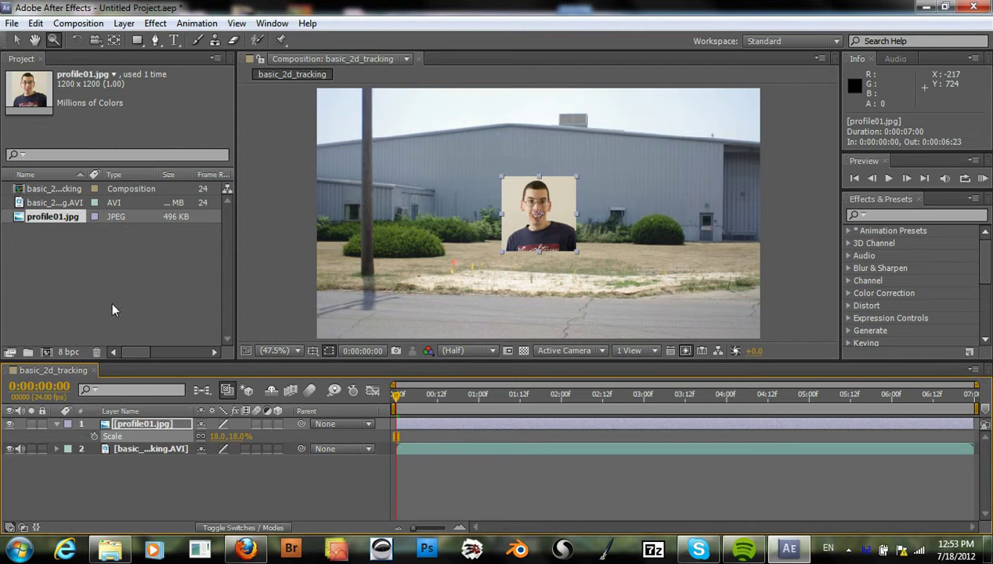
- Add a new Null 1 layer and paste the tracking keyframes onto it
left_click(119, 425)
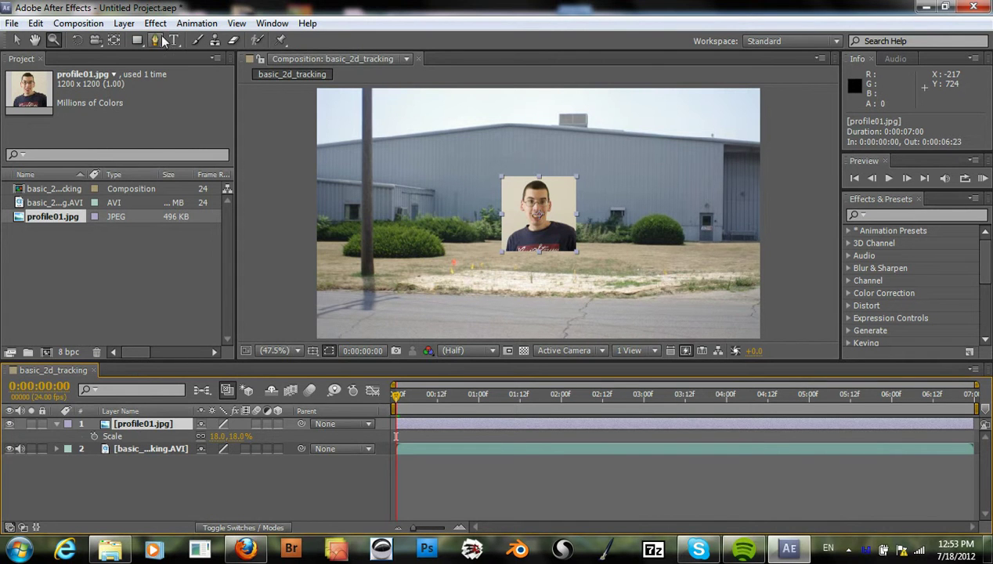
left_click(124, 23)
mouse_move(168, 30)
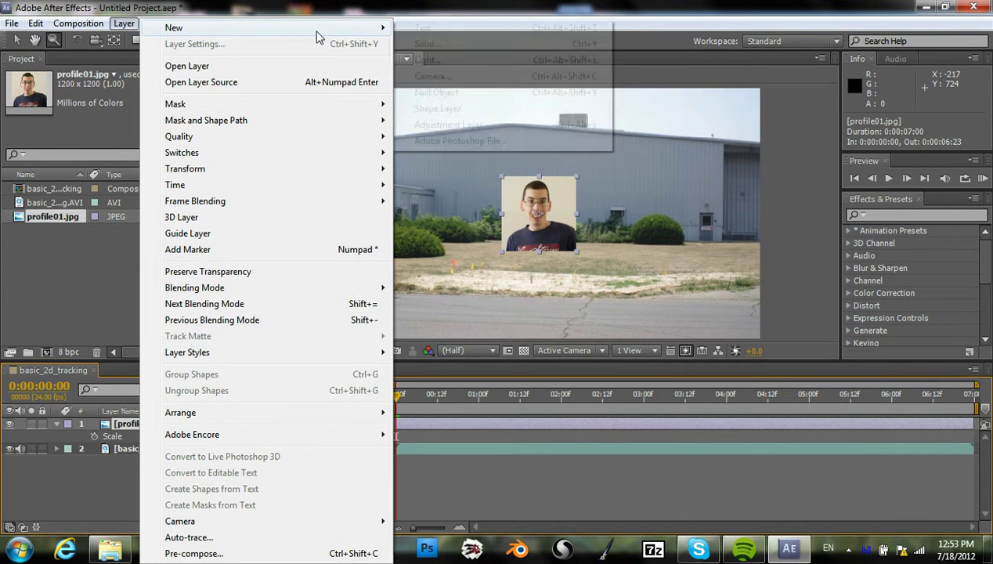
left_click(436, 93)
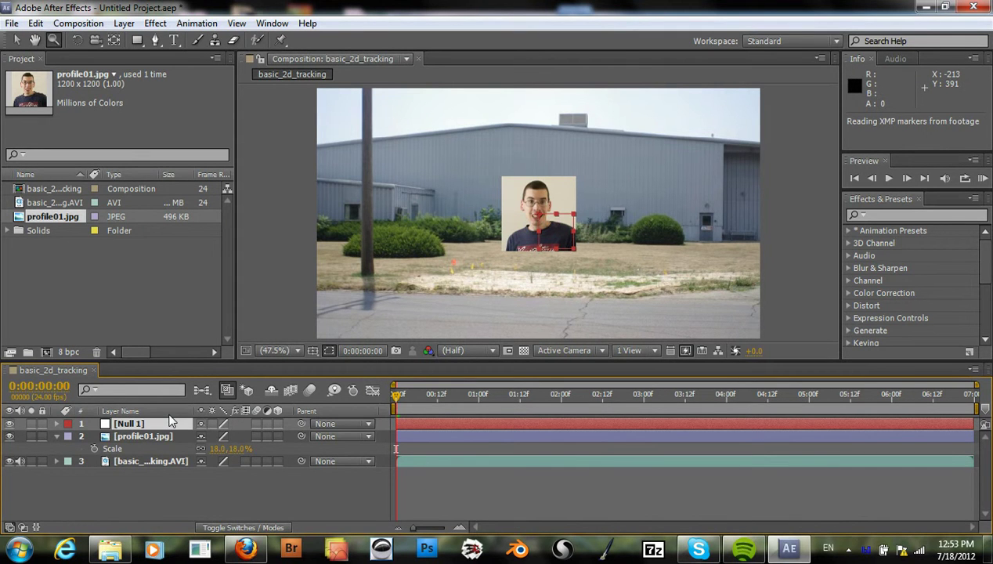
key("ctrl+v")
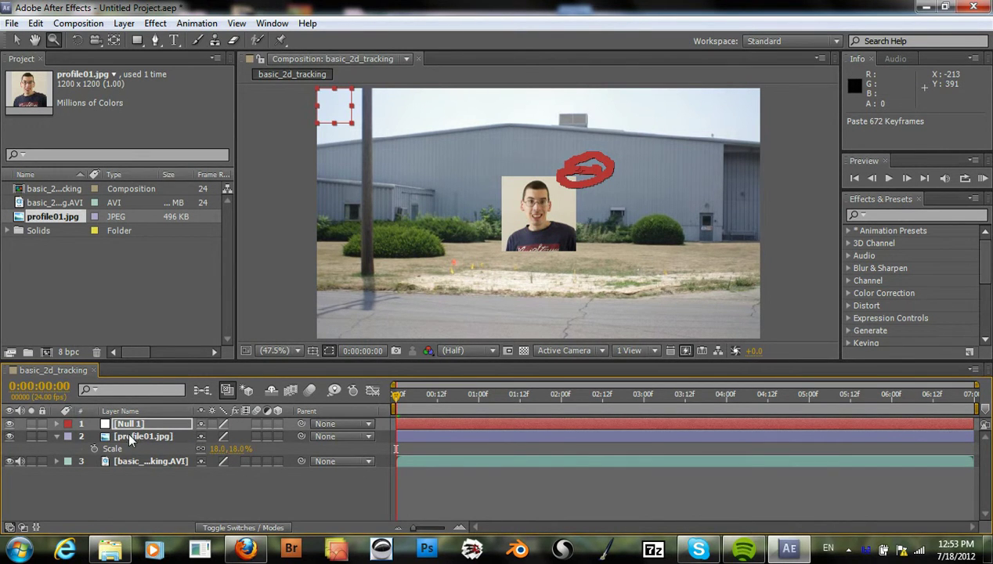
- Pickwhip the profile01.jpg layer's Parent to Null 1
left_click(57, 437)
left_click(56, 436)
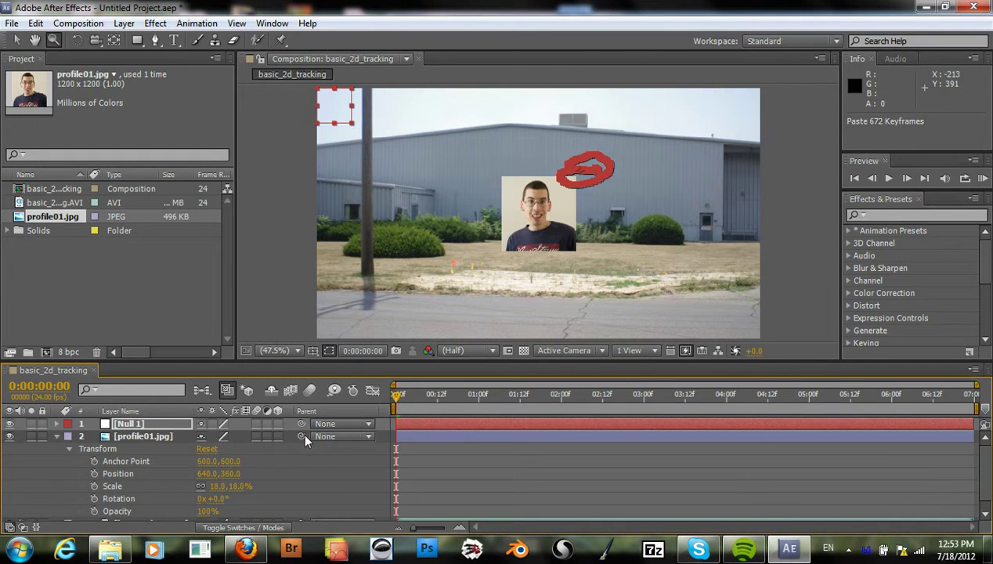
left_click_drag(301, 437, 137, 424)
left_click(55, 422)
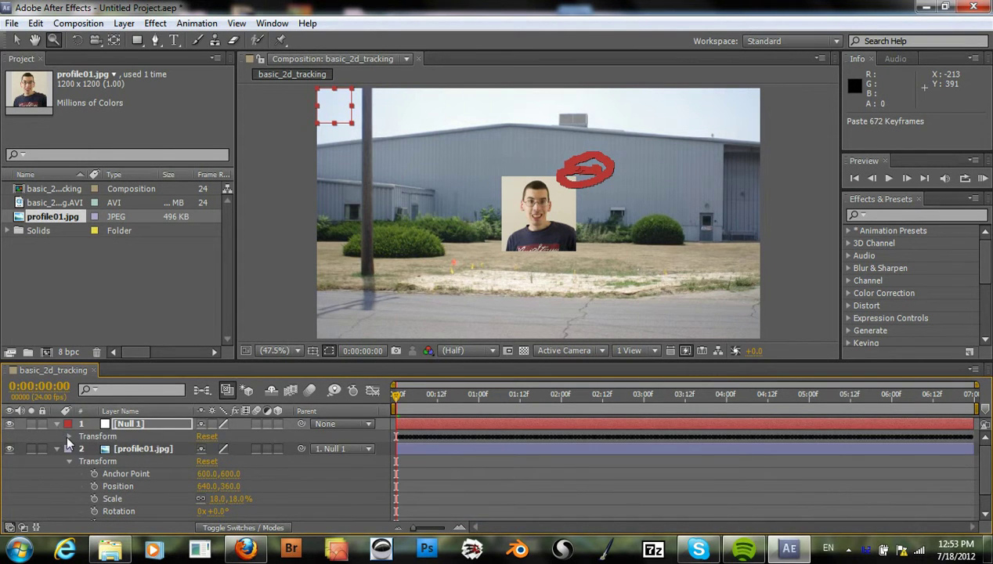
- Remove only the Anchor Point keyframes from Null 1, keeping its position track
left_click(68, 435)
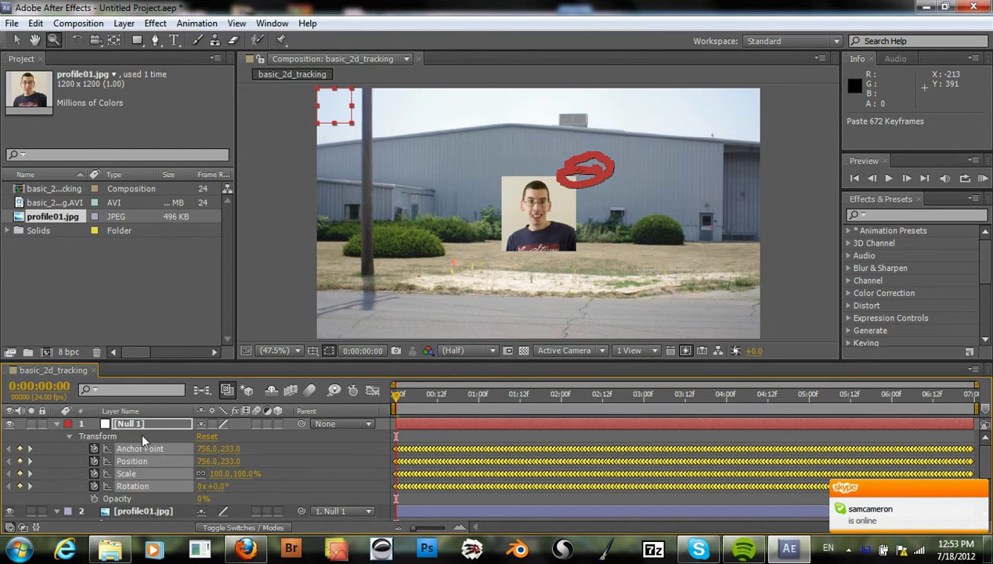
left_click(94, 449)
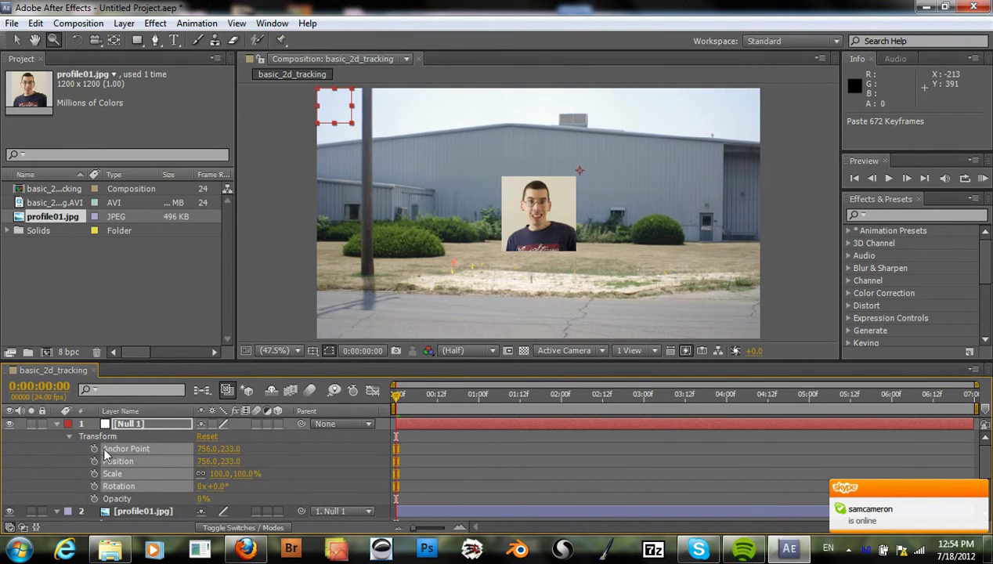
key("ctrl+z")
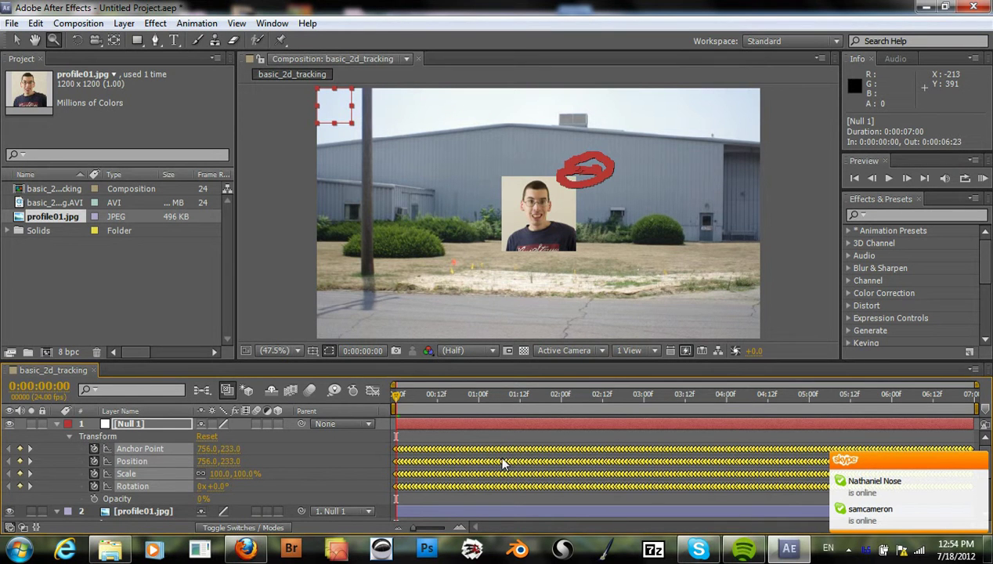
left_click(81, 448)
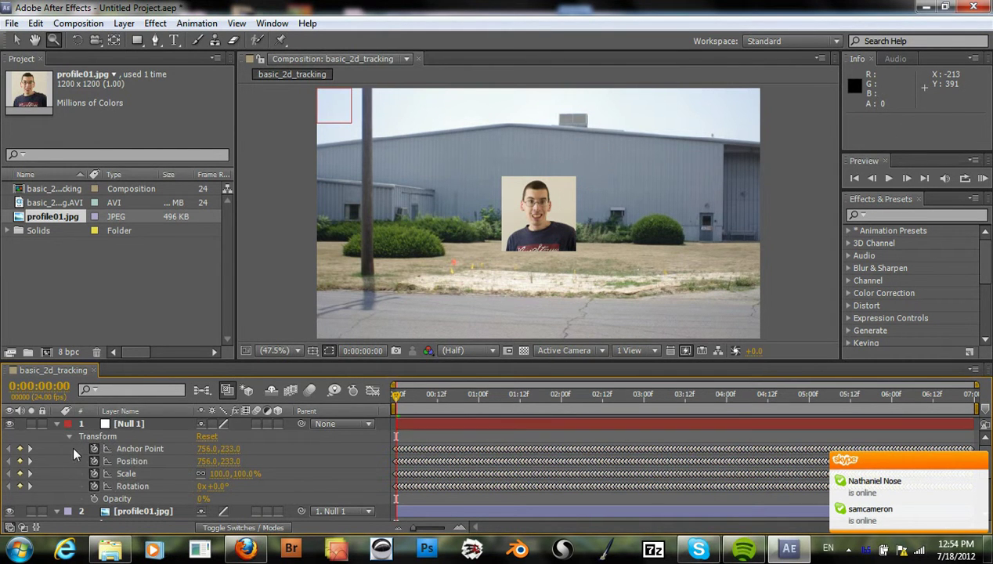
left_click(94, 445)
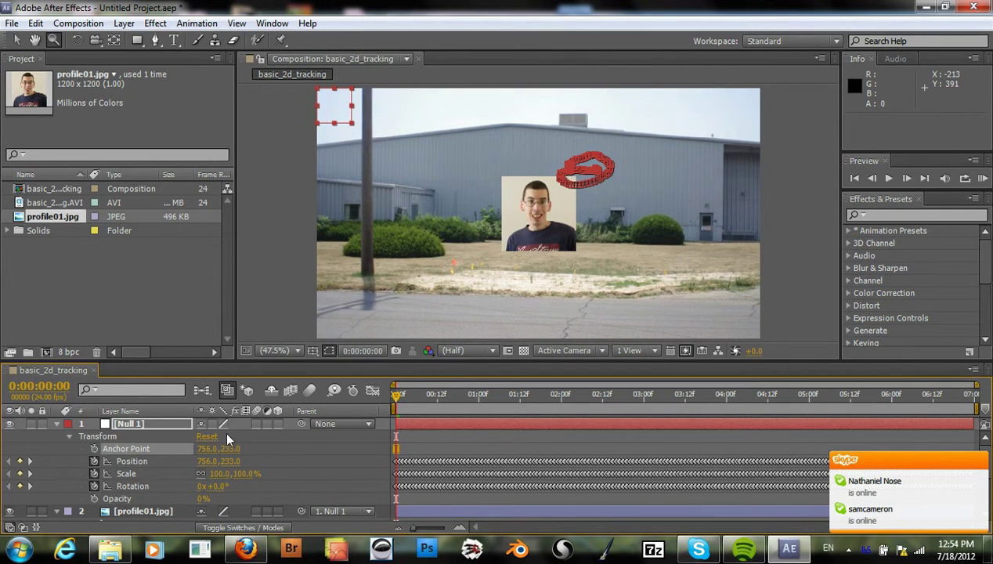
left_click(57, 423)
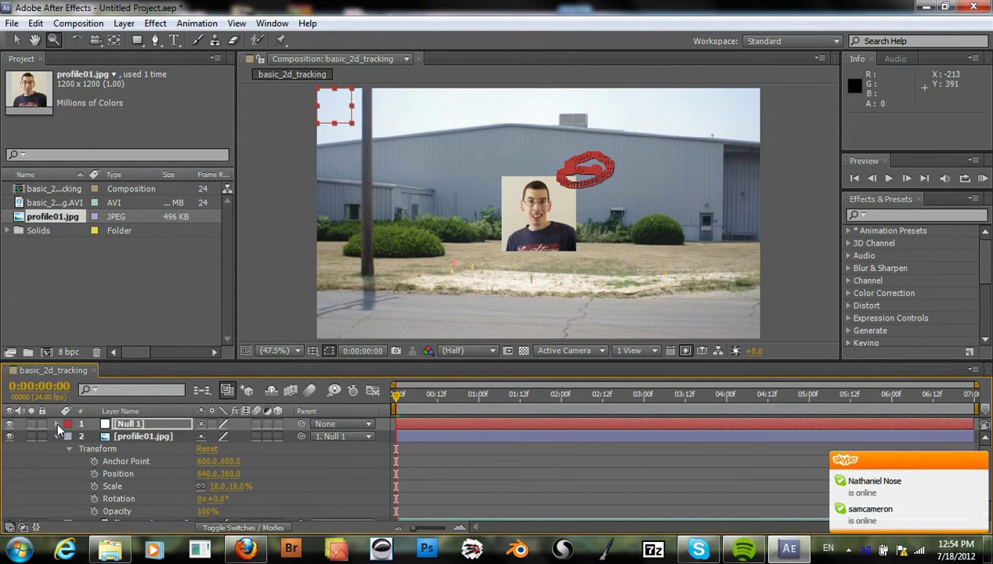
left_click(56, 423)
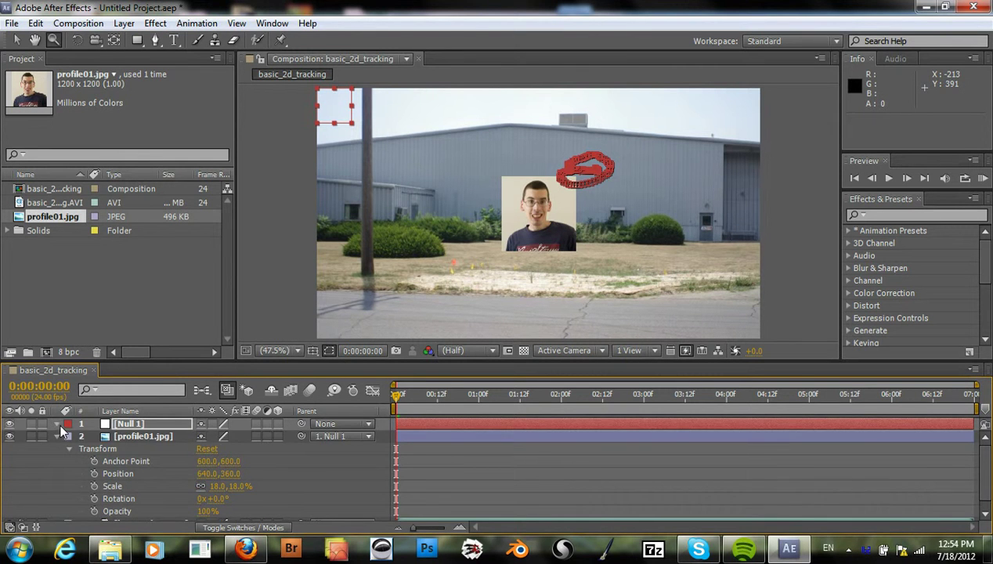
- Set Null 1's anchor point to 0, 0
left_click(207, 450)
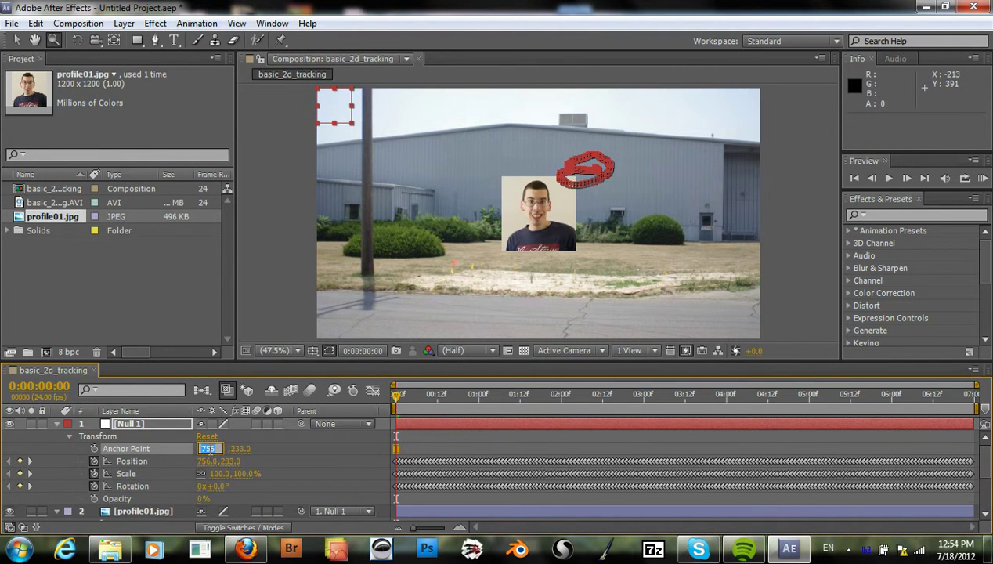
type("0")
key("Tab")
type("0")
key("Tab")
- Enter 0 for Null 1's Position X and collapse its properties
type("0")
key("Return")
left_click(56, 424)
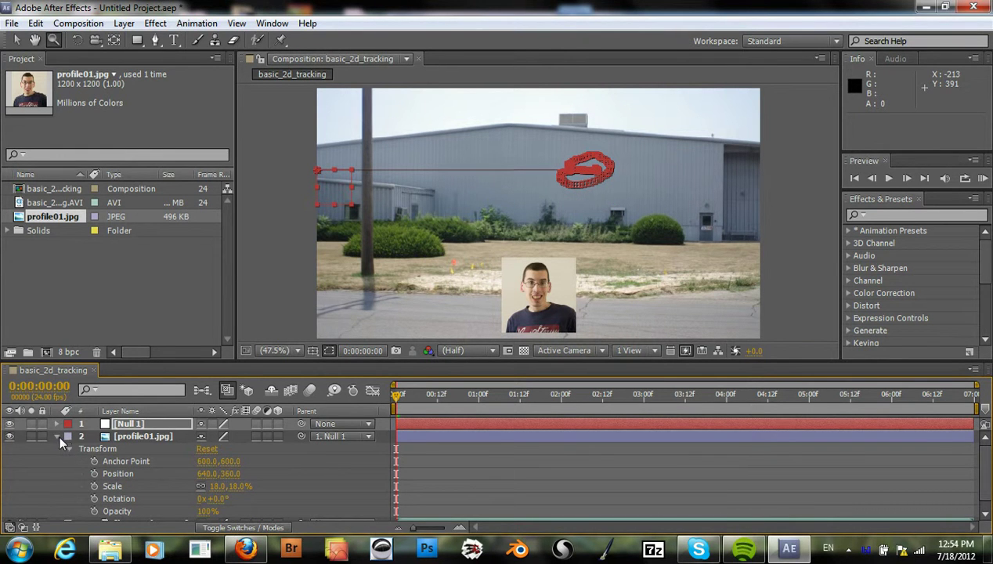
- Rename the profile01.jpg layer to Picture
left_click(130, 442)
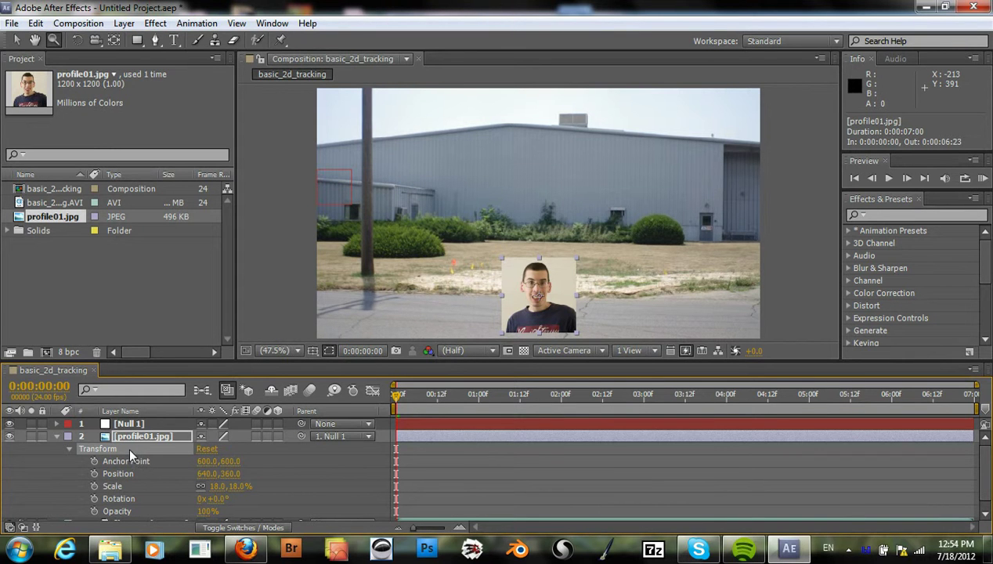
left_click(135, 441)
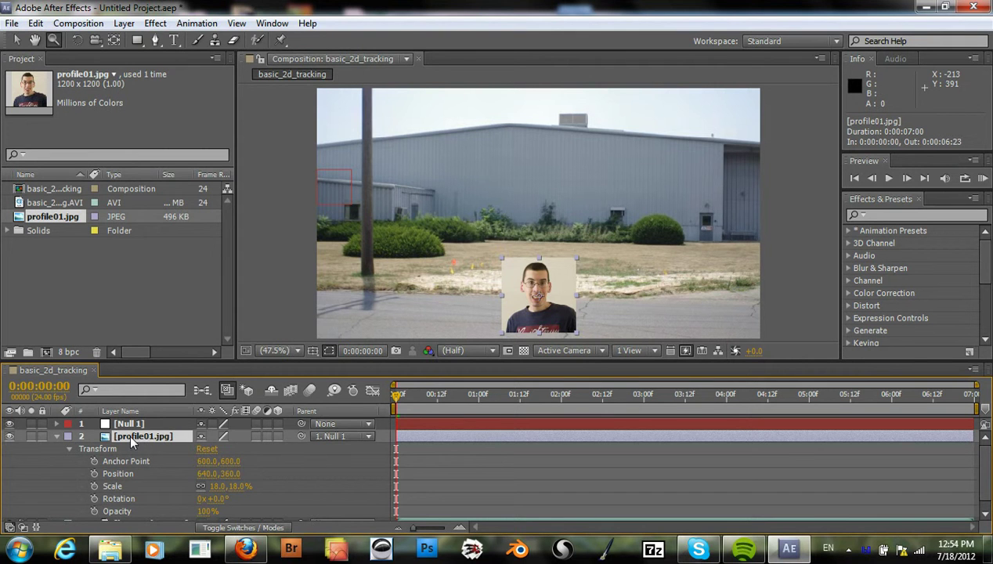
right_click(128, 436)
left_click(155, 524)
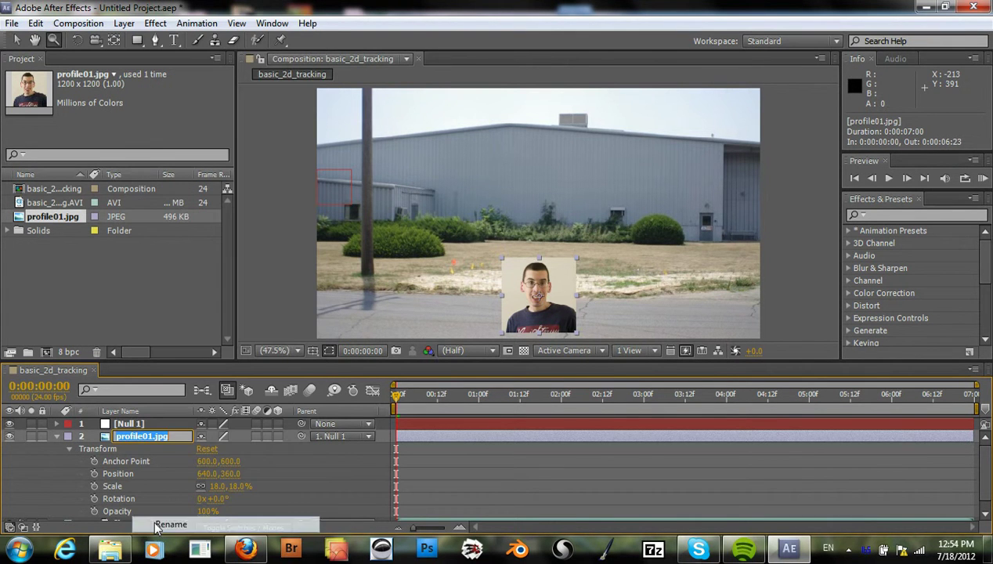
type("Pict")
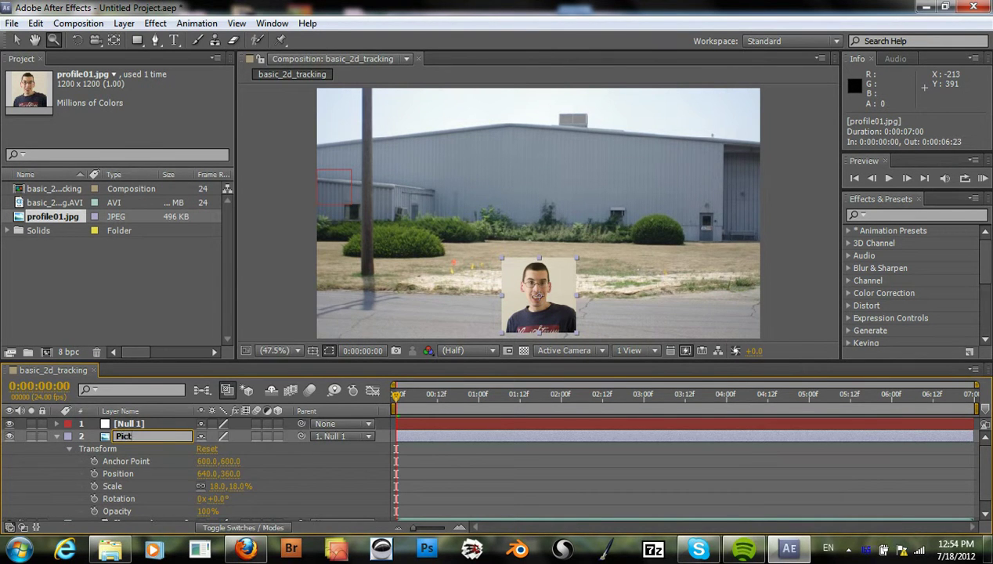
type("ure")
key("Return")
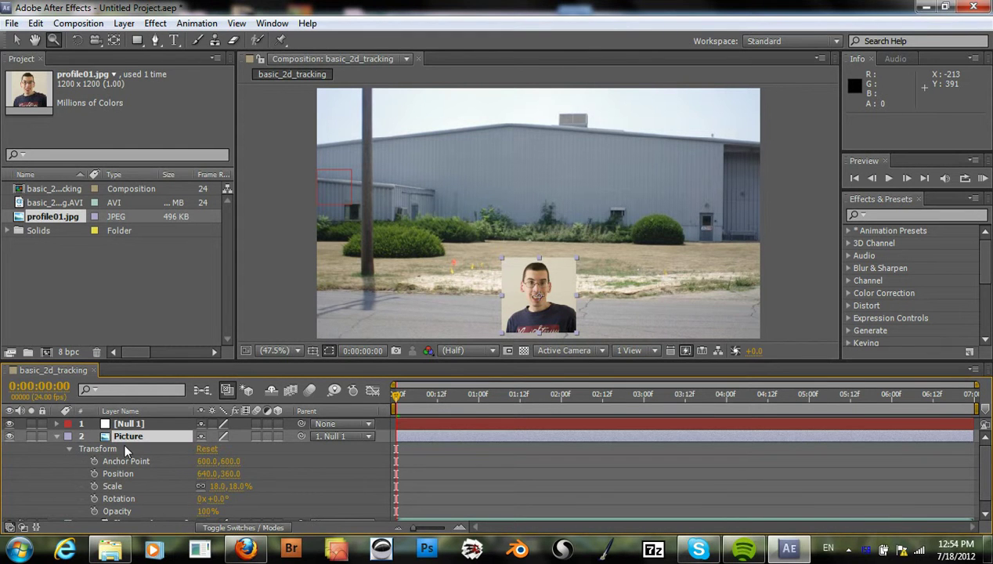
- Set the Picture layer's anchor point and position both to 0, 0
left_click(123, 442)
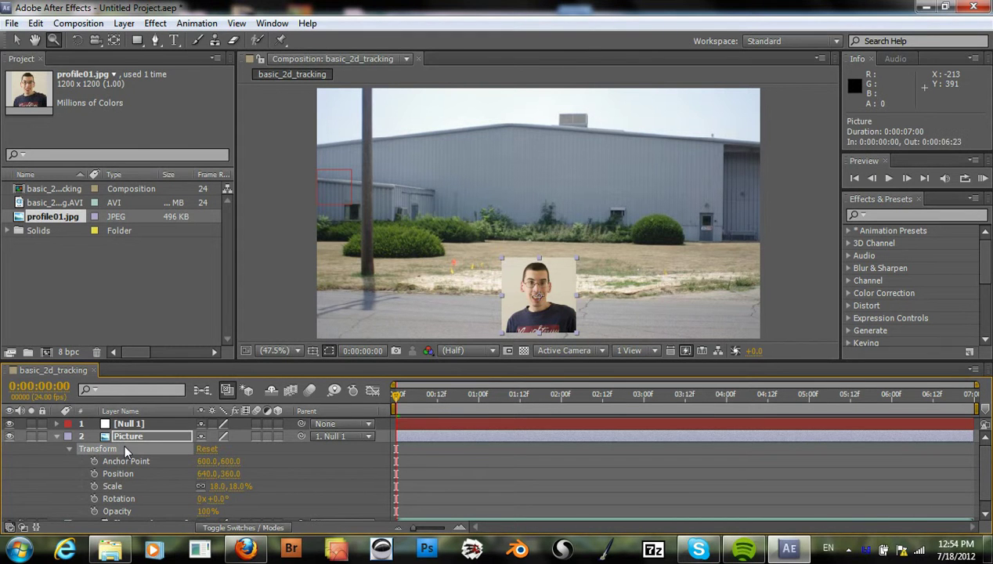
left_click(204, 462)
type("0")
key("Tab")
type("0")
key("Tab")
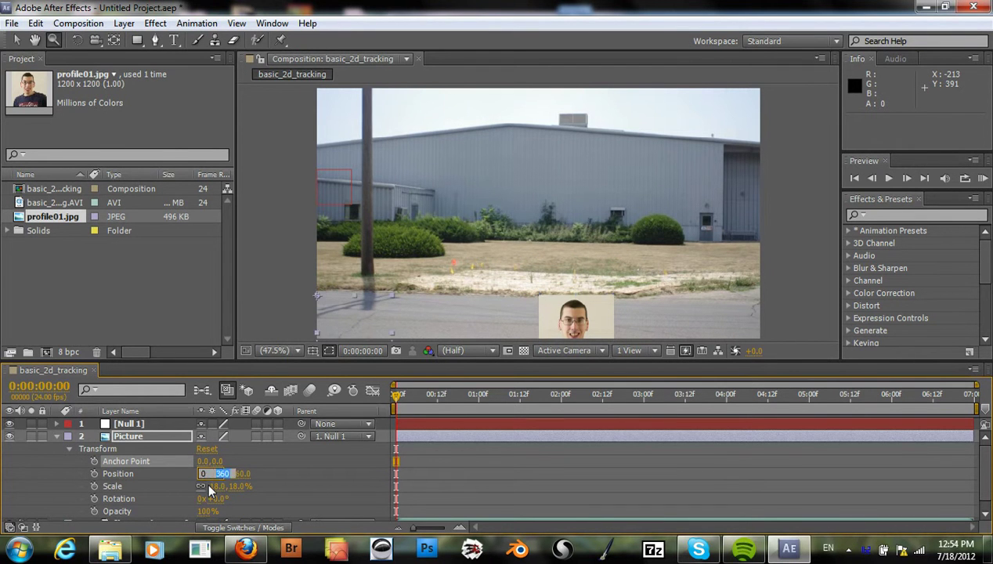
type("0")
key("Tab")
type("0")
key("Tab")
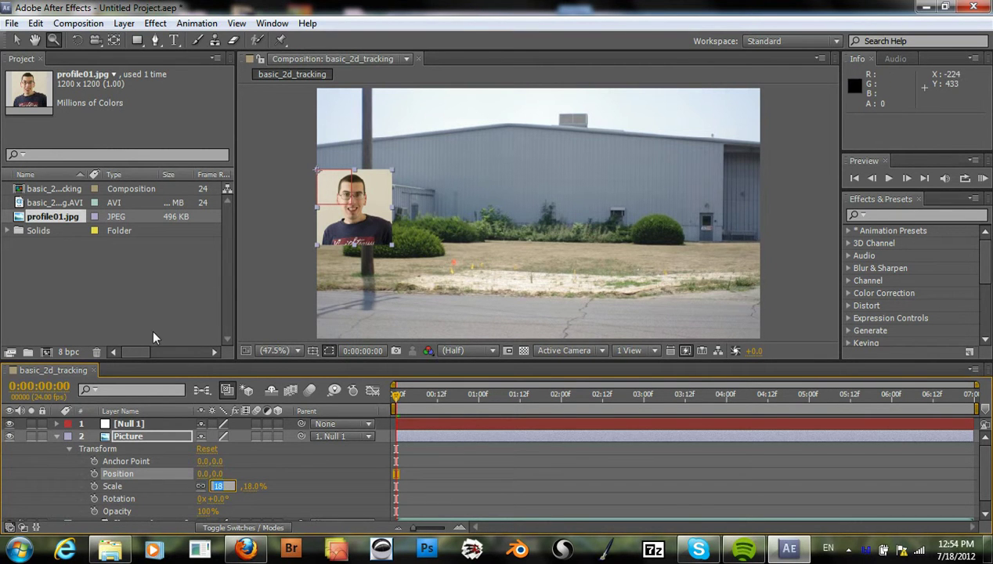
- Drag Null 1's anchor point to 0, 70 so the parented photo moves up the left wall
left_click(55, 424)
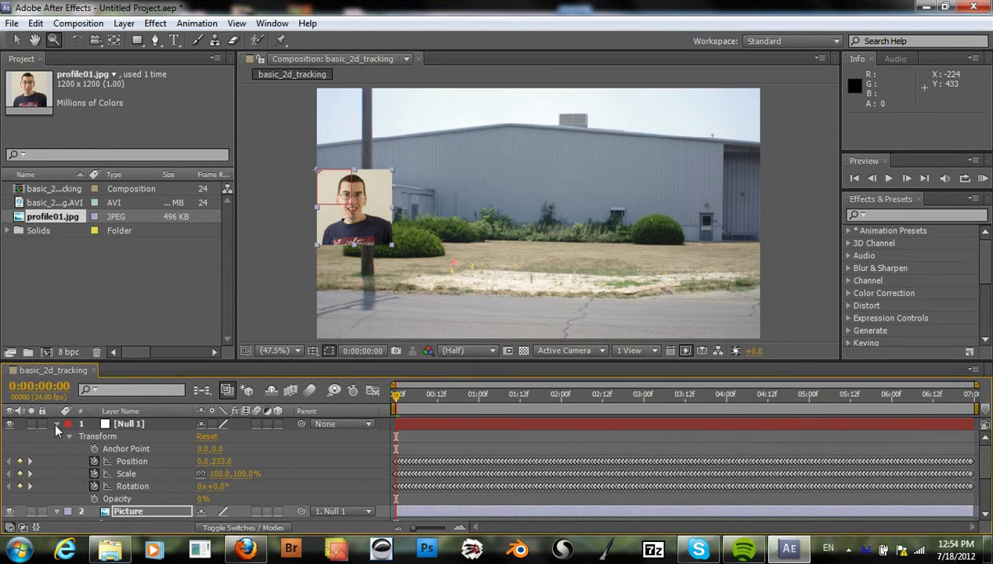
left_click(137, 448)
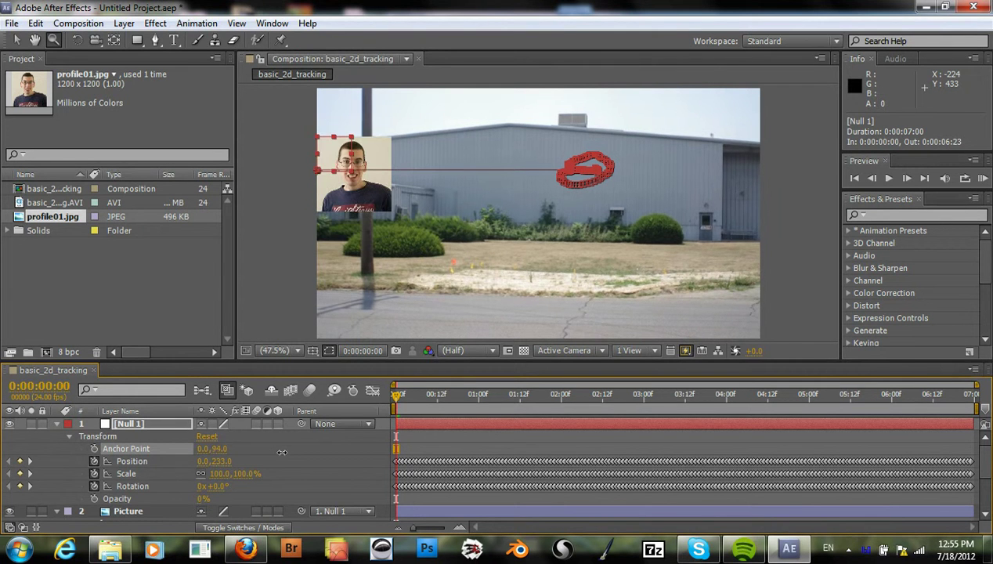
left_click_drag(211, 454, 253, 464)
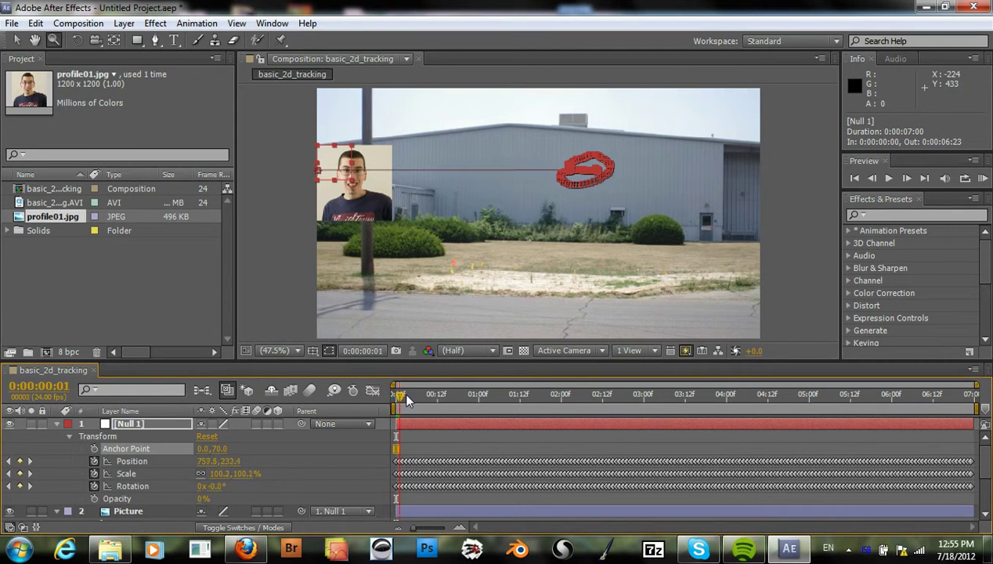
left_click_drag(402, 390, 357, 394)
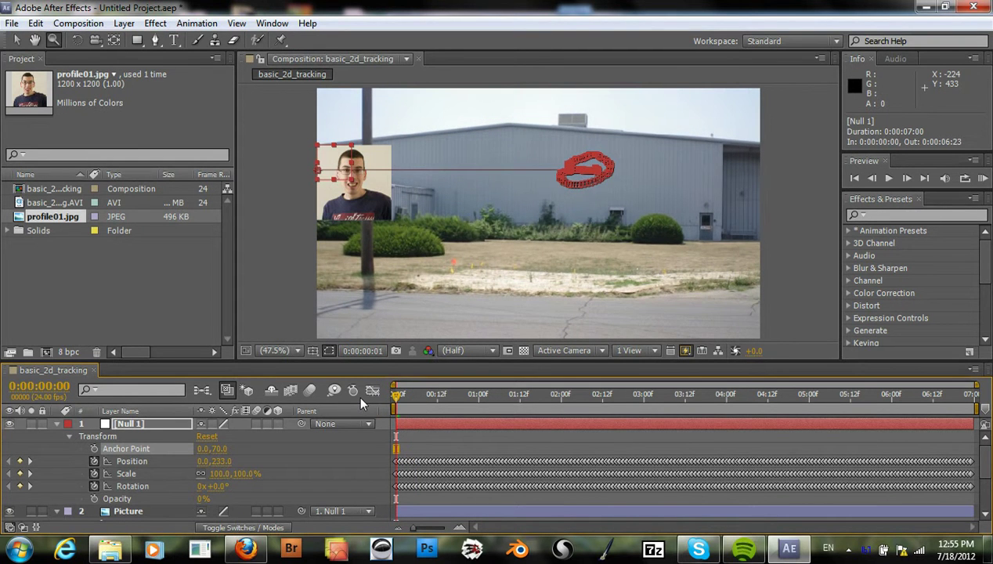
left_click(138, 426)
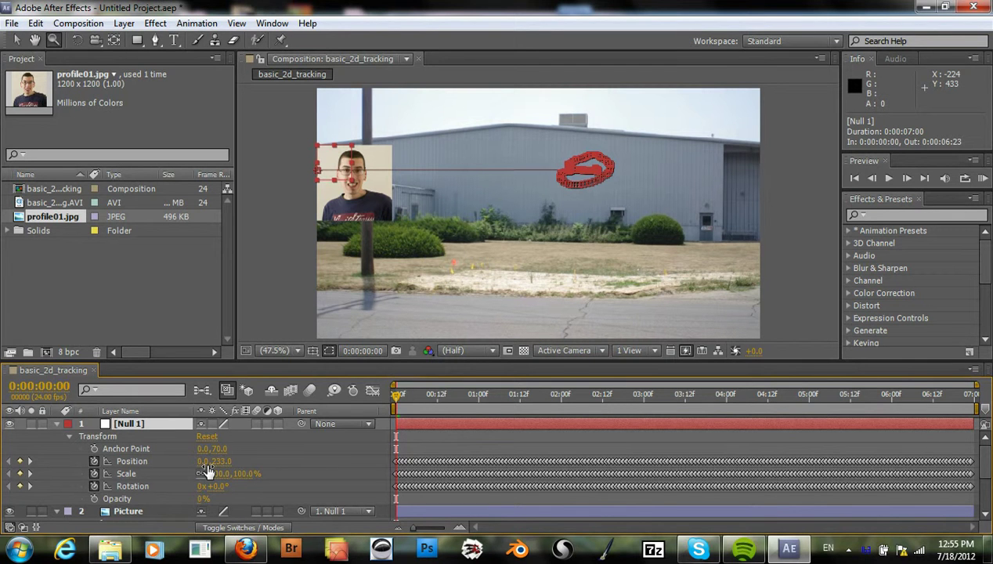
- Paste the tracking keyframes onto Null 1, then remove the animation from its Anchor Point
key("ctrl+v")
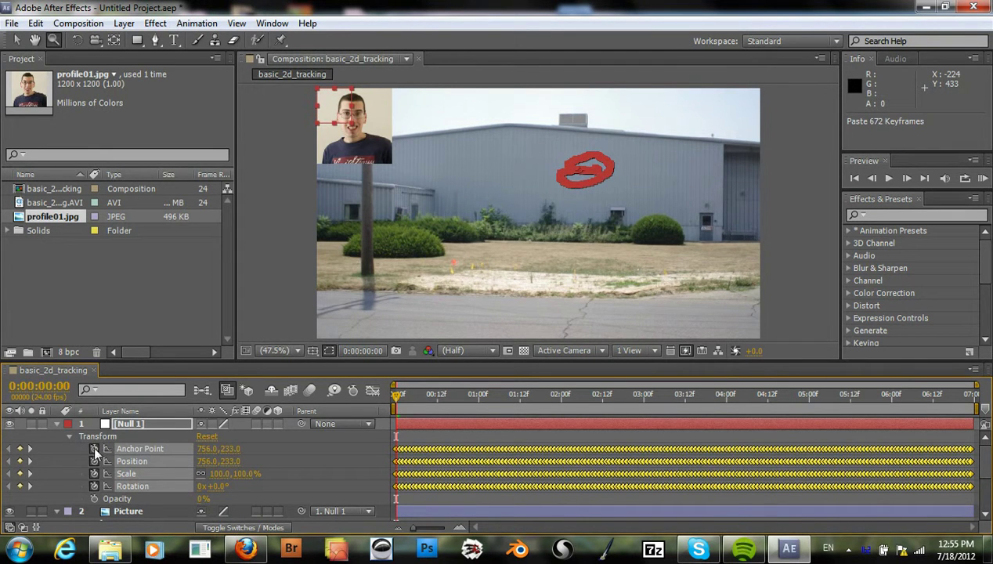
key("ctrl+z")
key("ctrl+v")
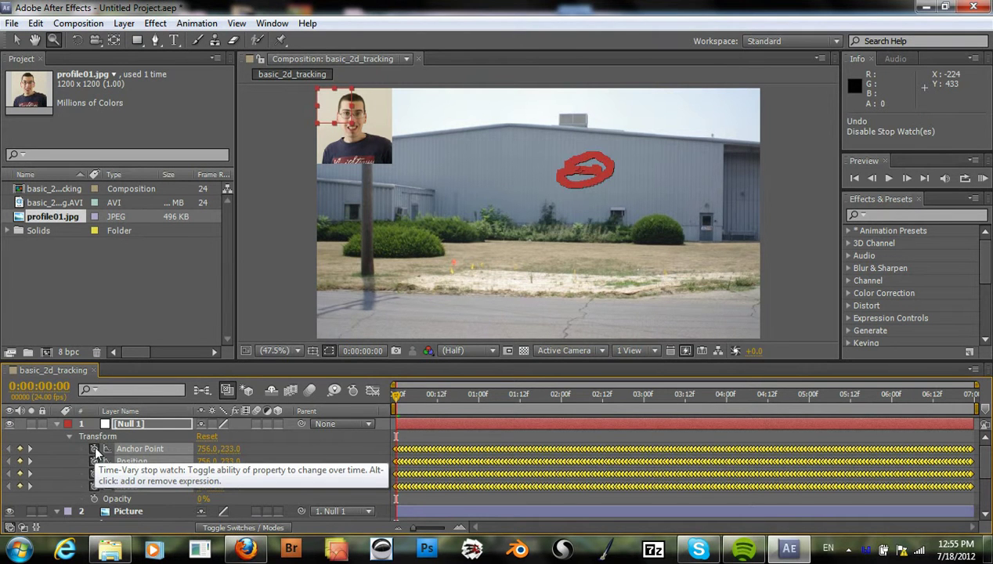
left_click(130, 511)
left_click(141, 446)
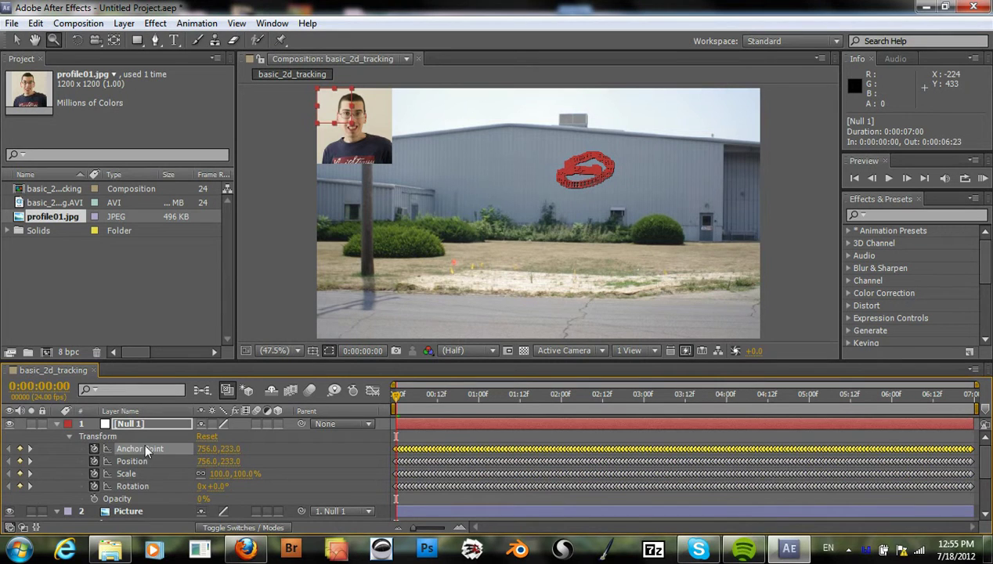
left_click(93, 448)
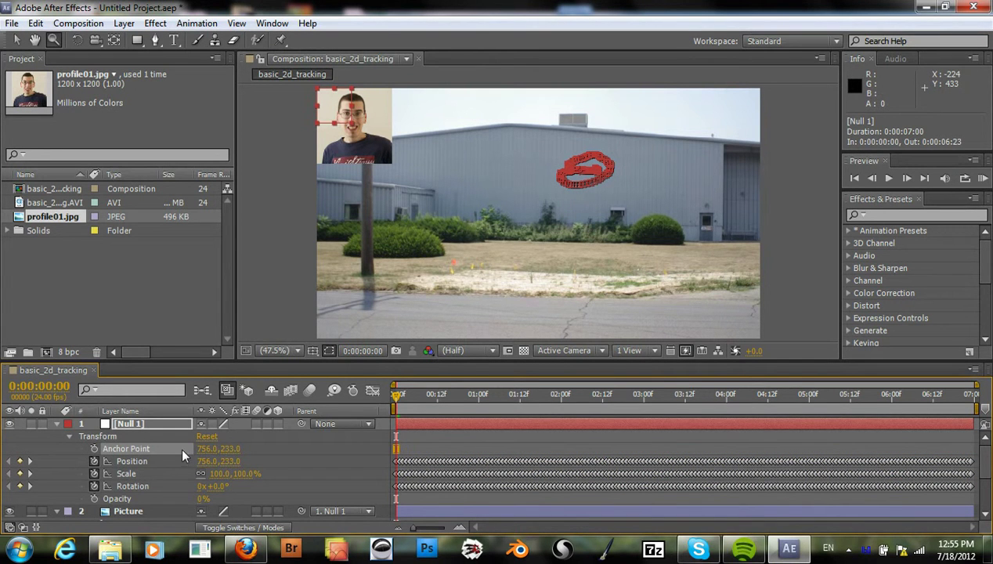
- Set Null 1's Anchor Point to 0, 0 to place the photo on the warehouse wall
left_click(210, 449)
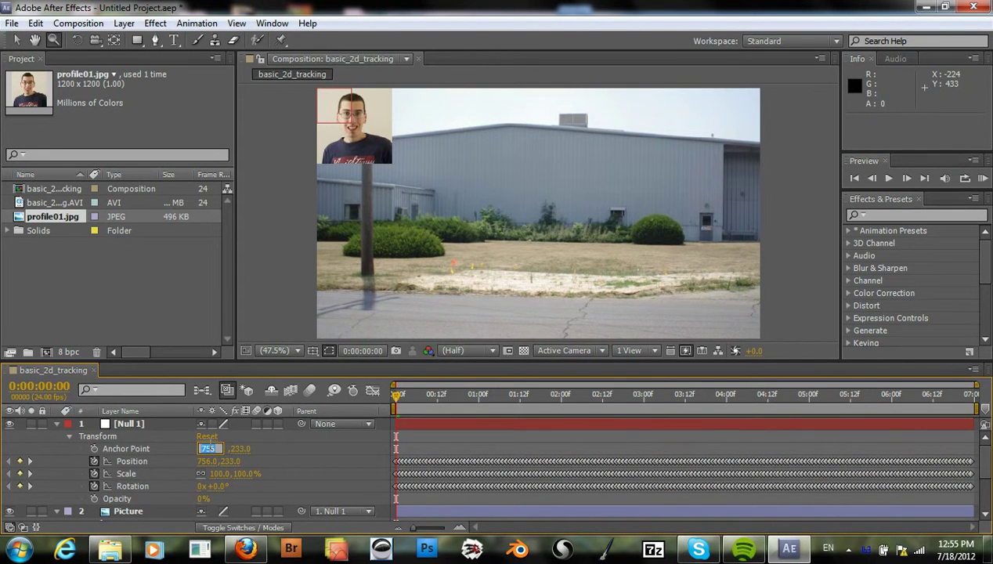
type("0")
key("Tab")
type("0")
key("Tab")
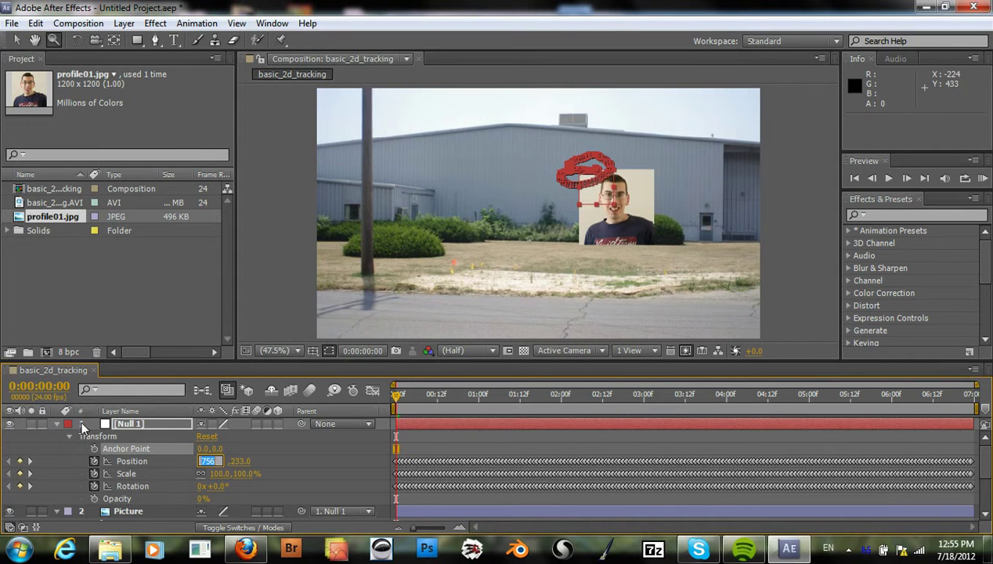
key("Return")
left_click(56, 424)
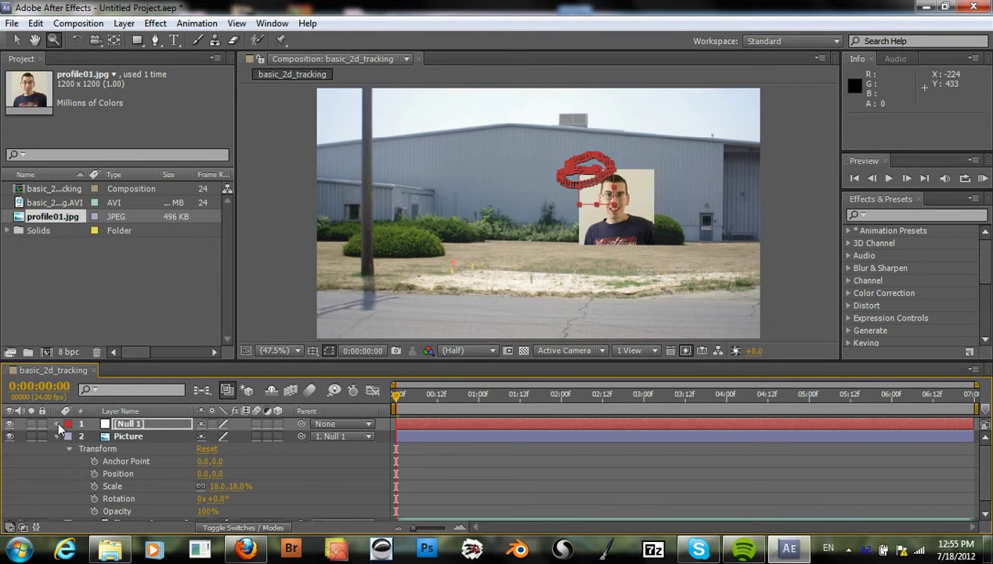
- Centre the photo on the track with Null 1's anchor at 90, 91, and scale Picture to 16%
left_click(56, 423)
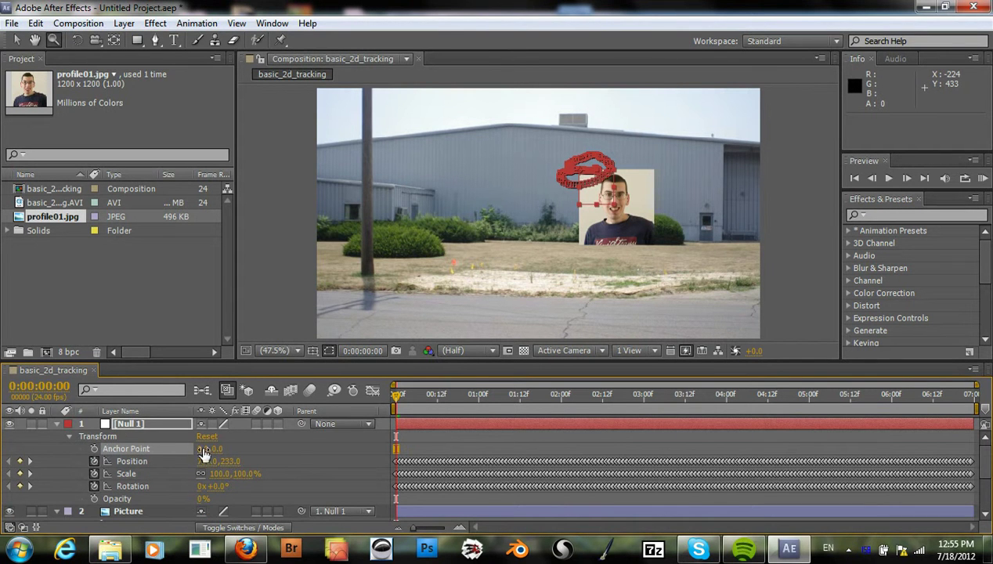
left_click_drag(213, 452, 271, 448)
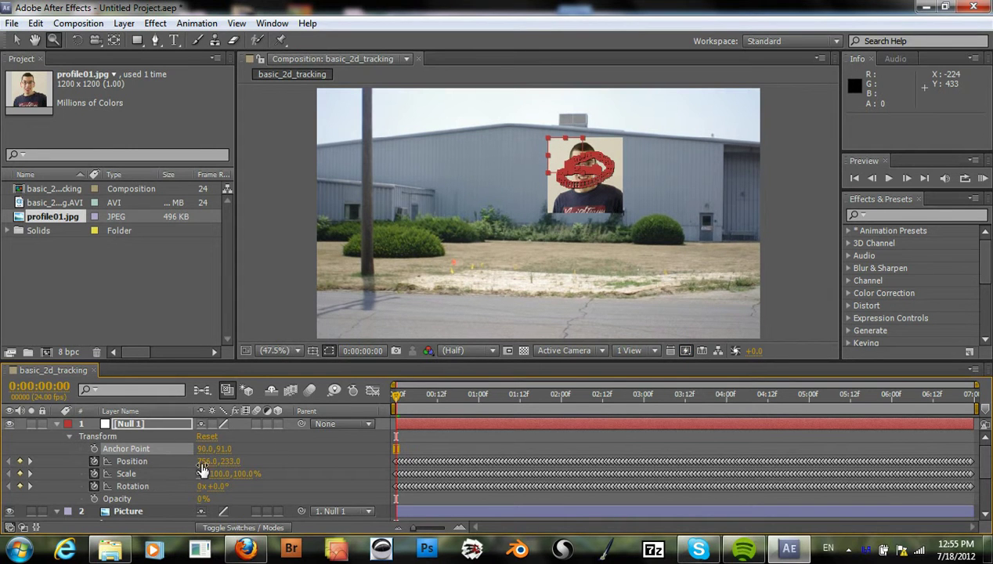
left_click(57, 424)
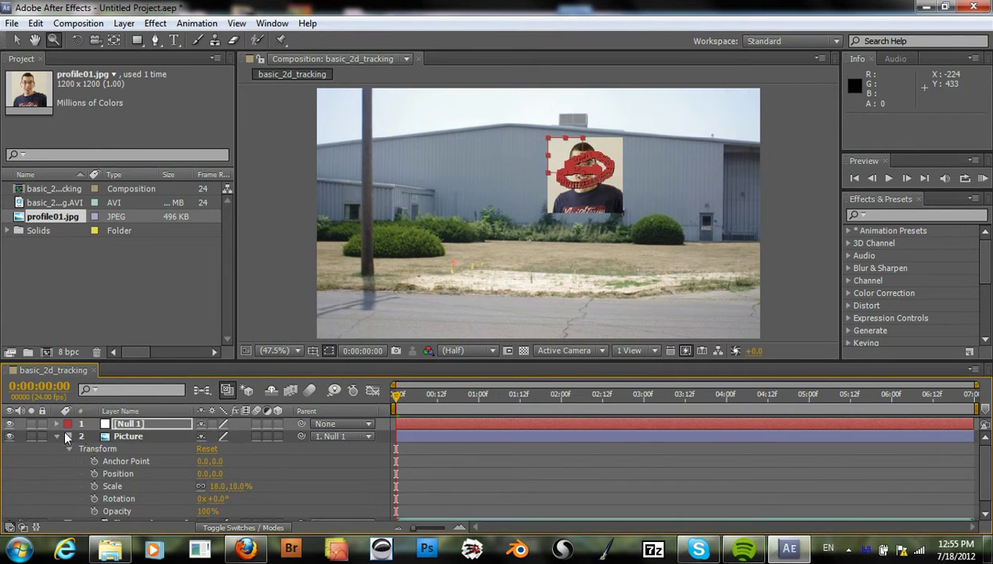
left_click(116, 437)
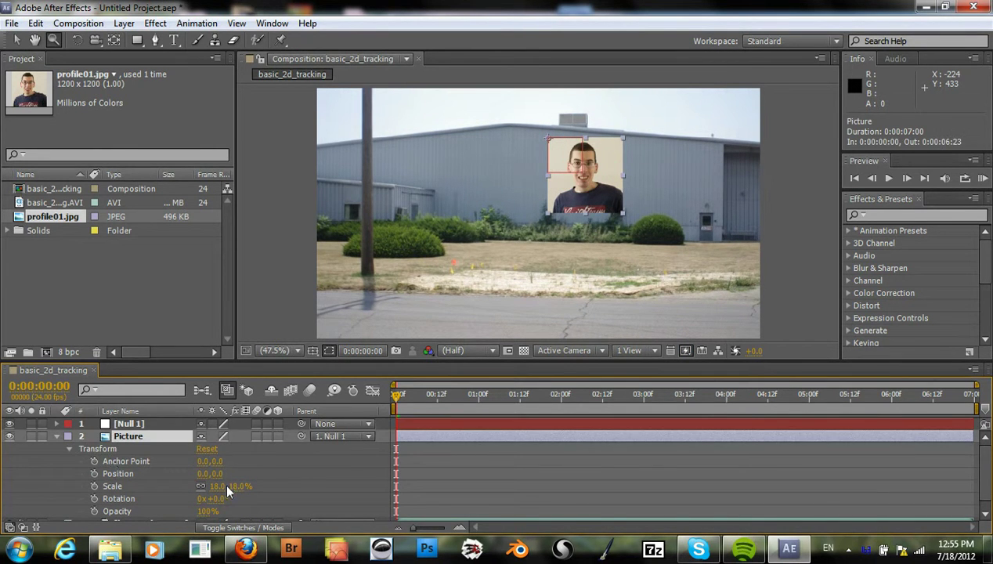
left_click_drag(220, 486, 221, 486)
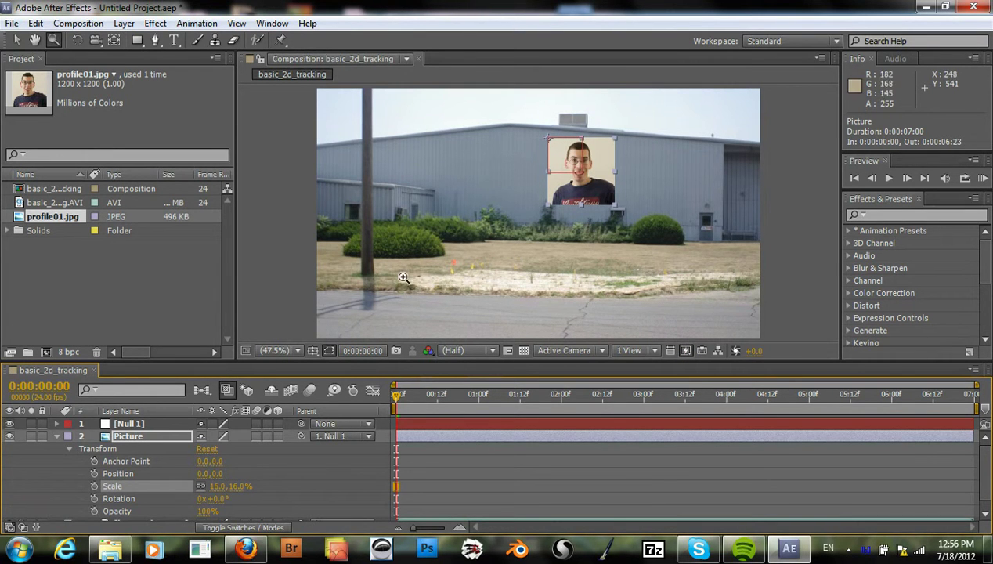
- Start a RAM preview of the composition from the Composition menu, then stop it
left_click(346, 60)
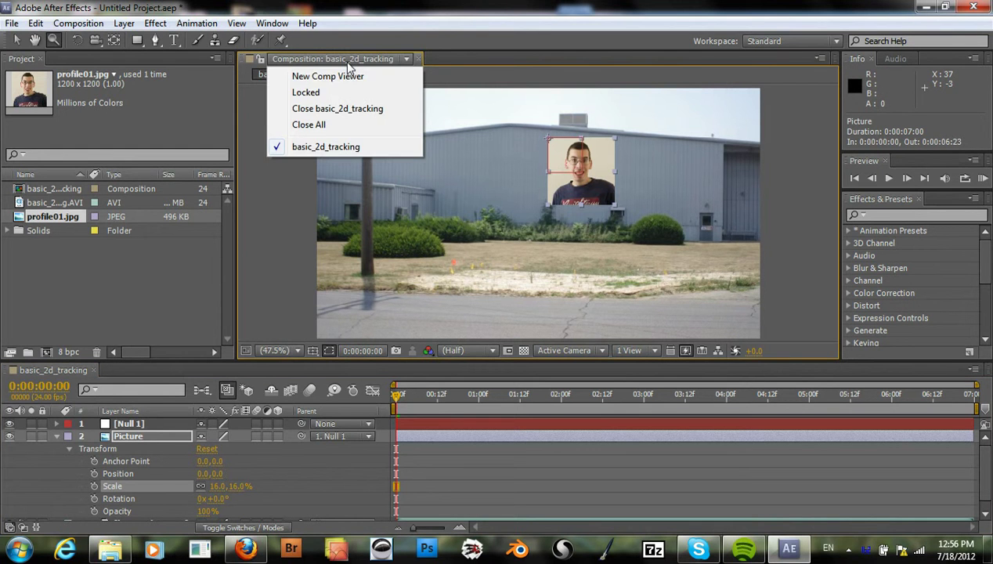
left_click(343, 58)
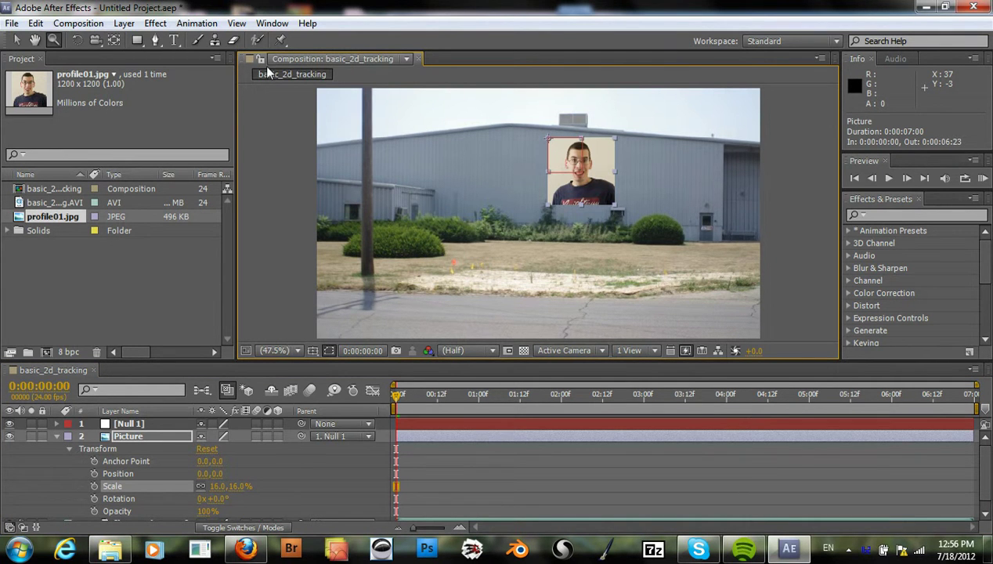
left_click(342, 164)
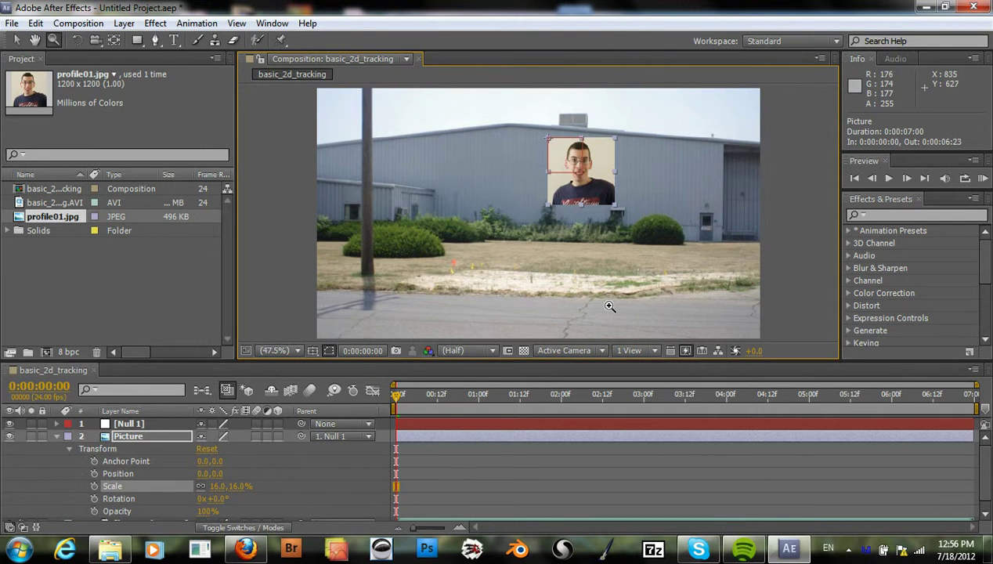
left_click(92, 24)
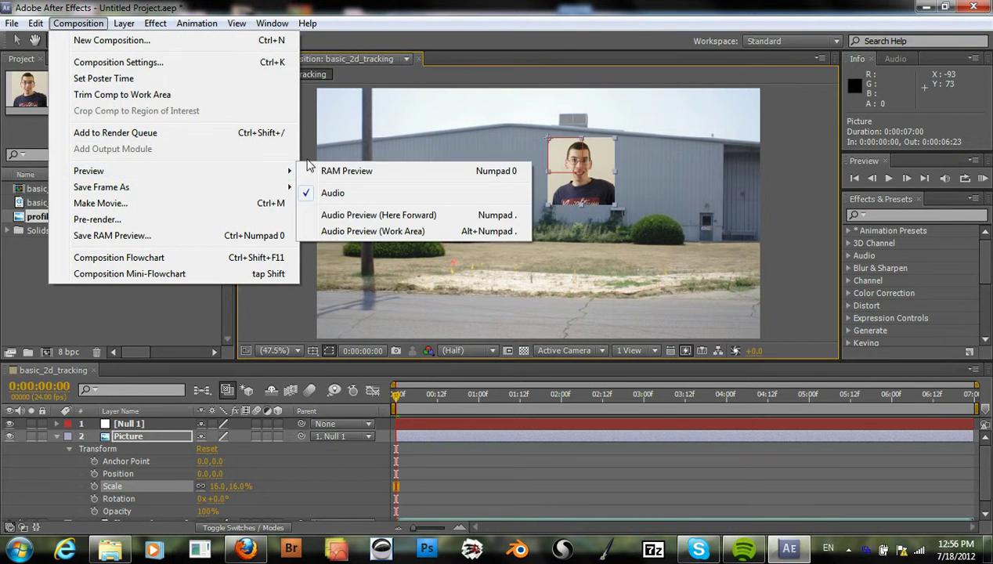
mouse_move(282, 171)
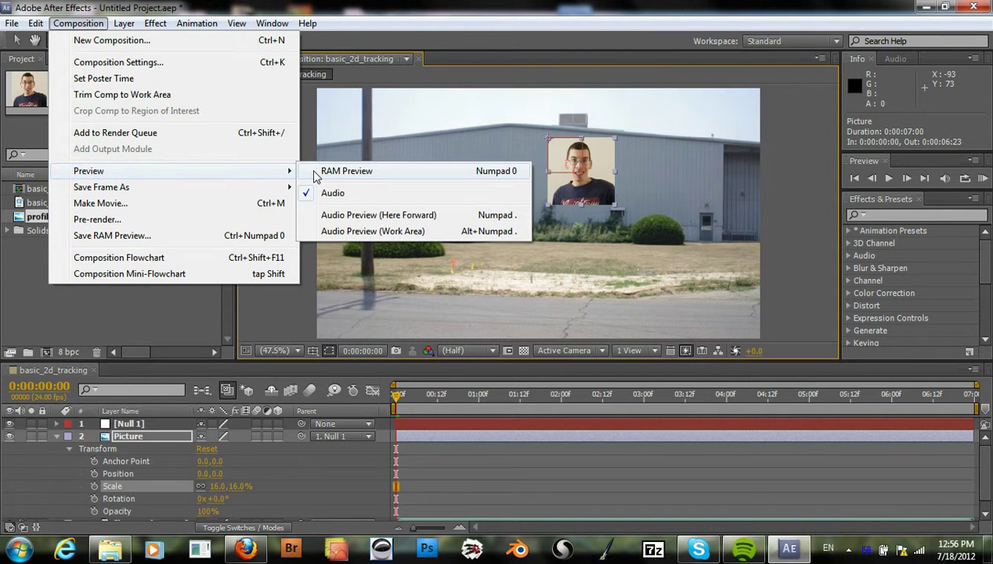
left_click(344, 171)
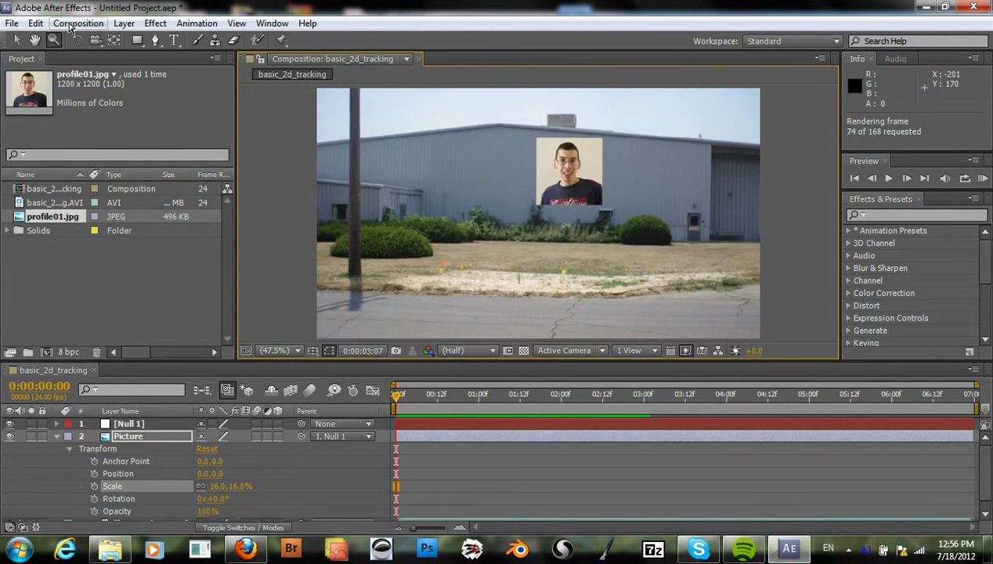
left_click(237, 23)
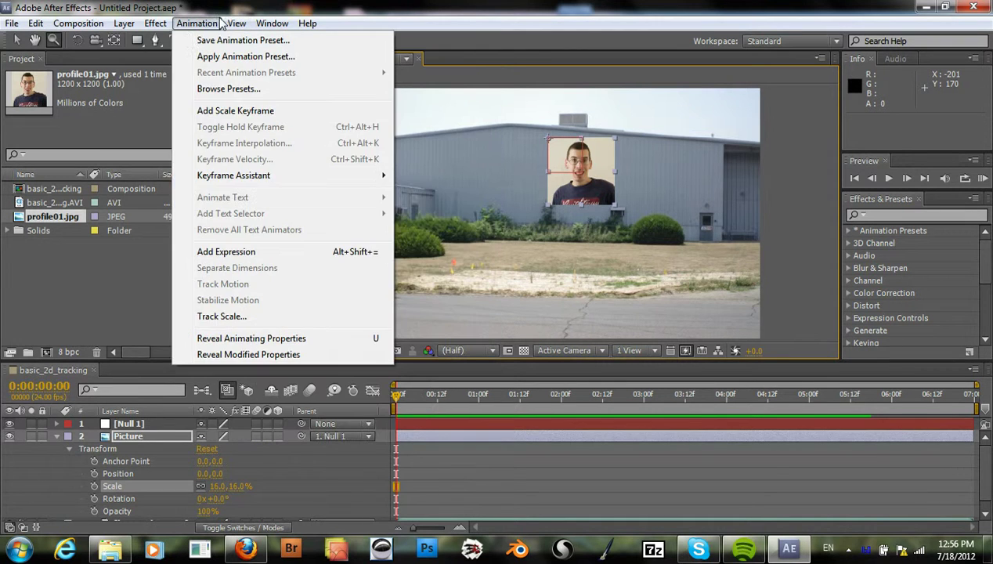
- Play the composition in real time to confirm the photo stays pinned to the wall
mouse_move(65, 28)
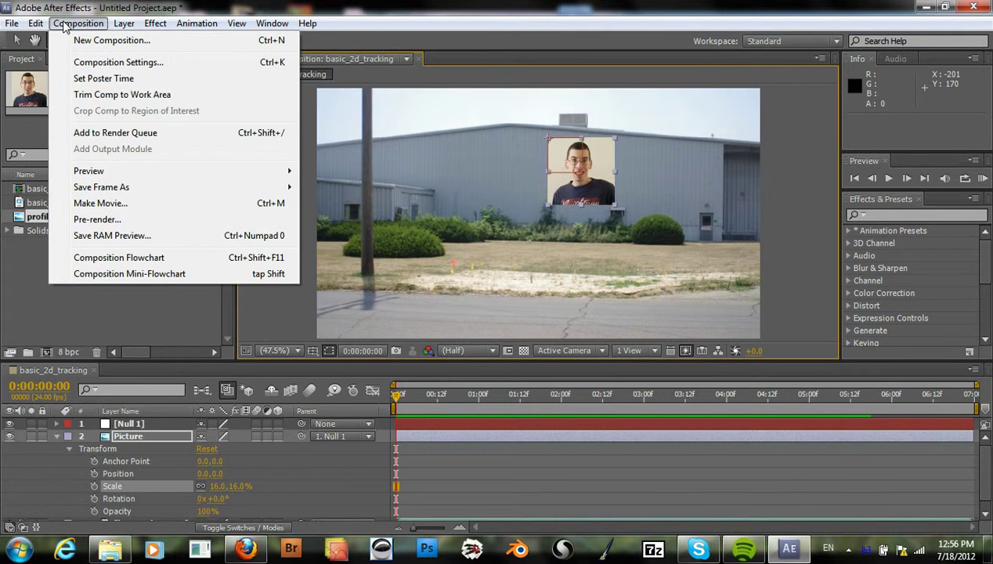
left_click(39, 23)
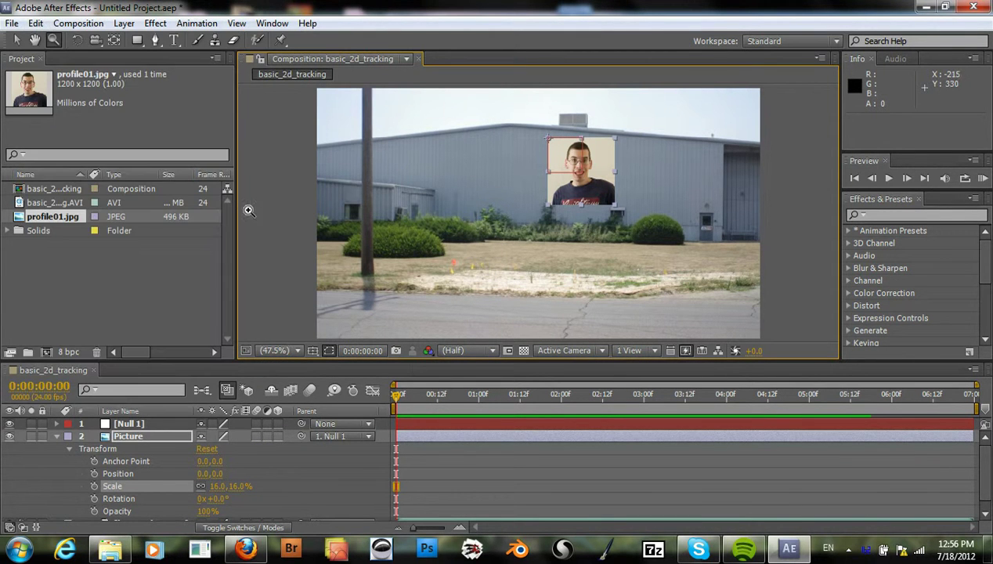
key("space")
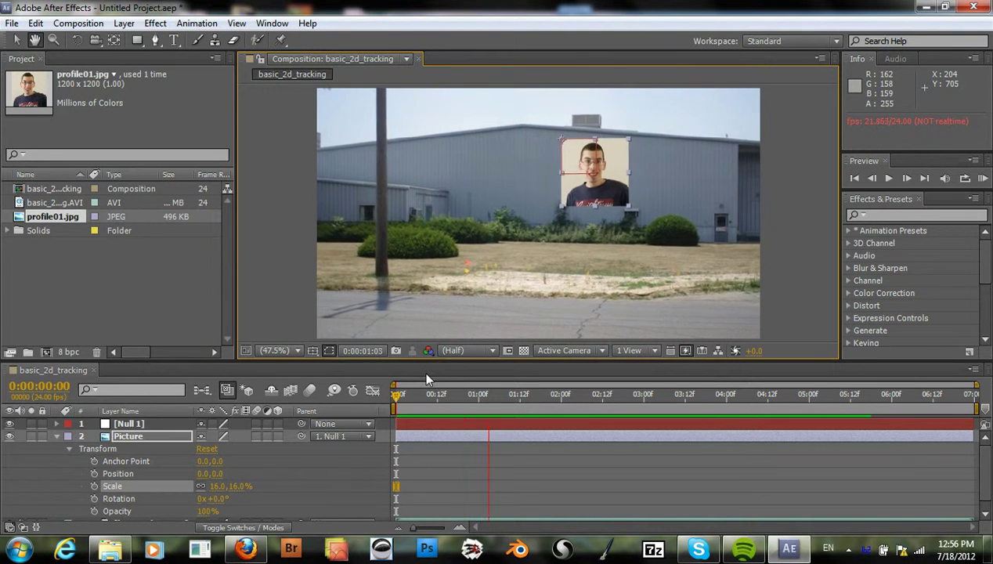